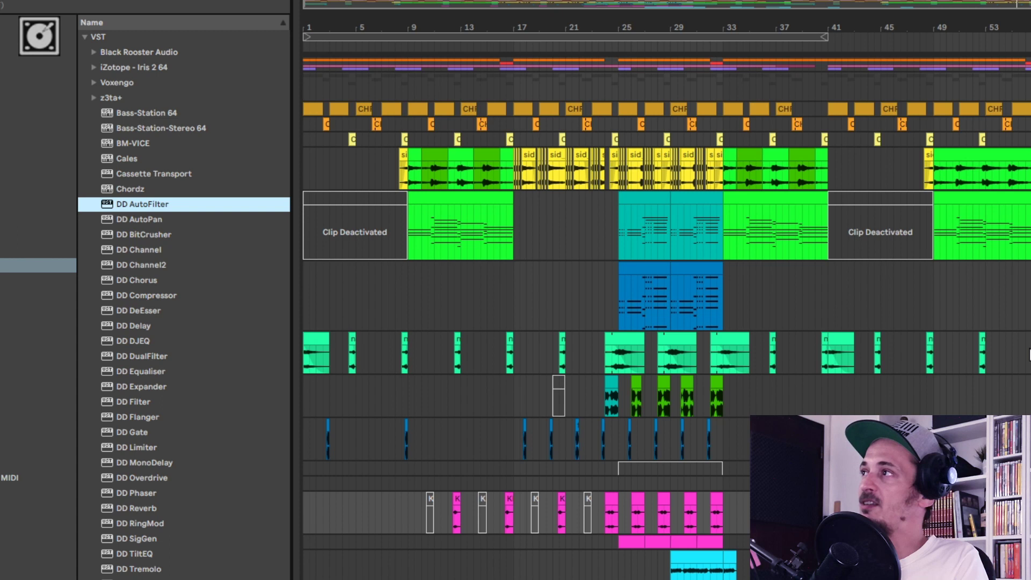
Select the DD AutoPan plug-in in the VST list.
{"action": "left_click", "coordinate": [168, 221]}
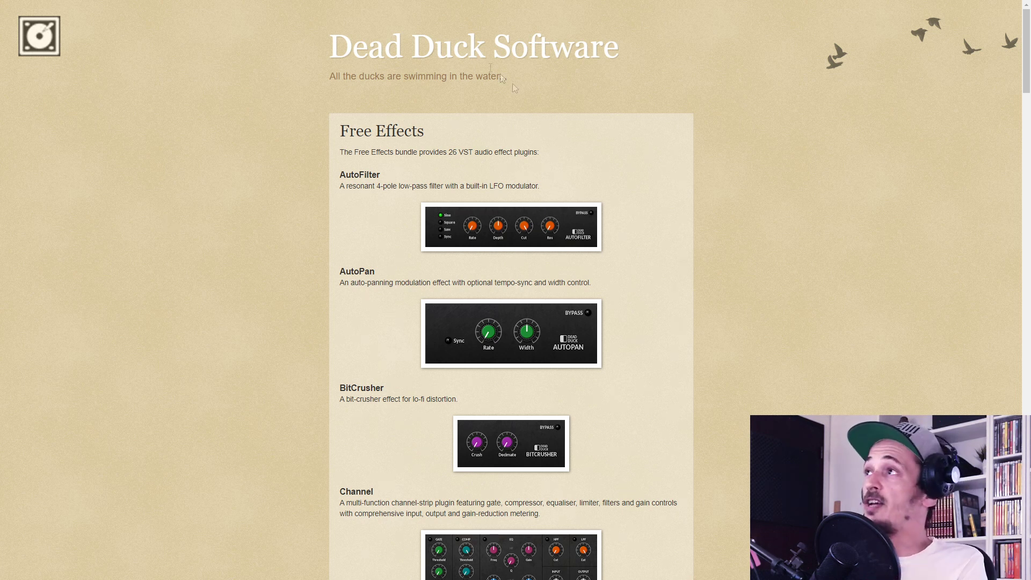
Try to download the latest version of the Free Effects bundle from the Dead Duck Software home page.
{"action": "left_click", "coordinate": [471, 60]}
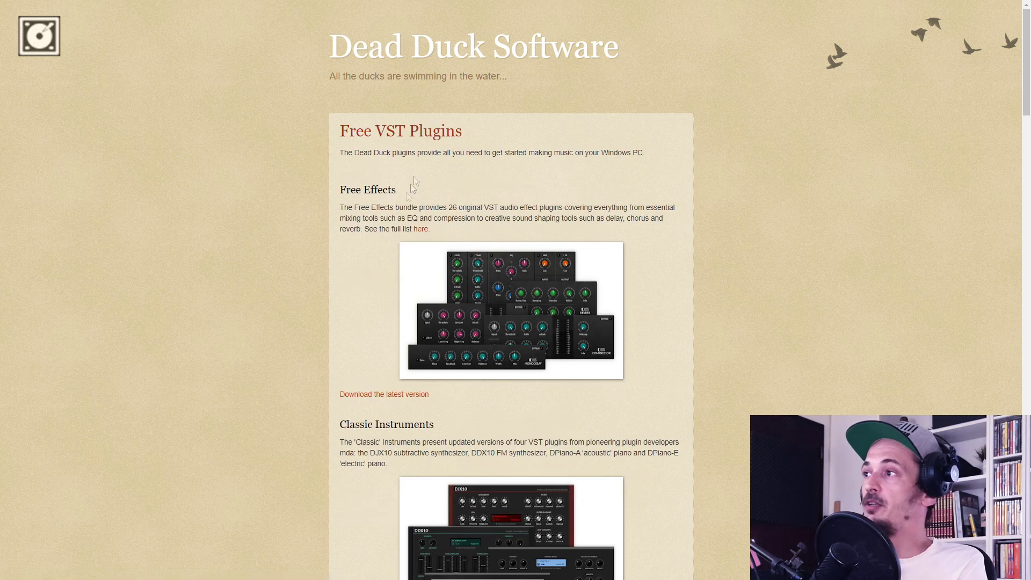
{"action": "left_click", "coordinate": [377, 398]}
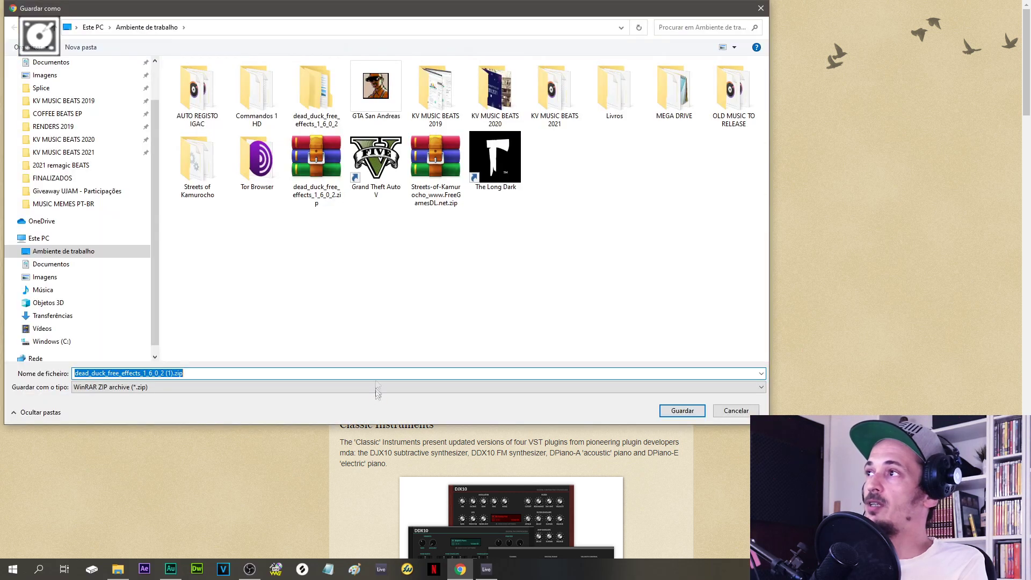
{"action": "left_click", "coordinate": [735, 411]}
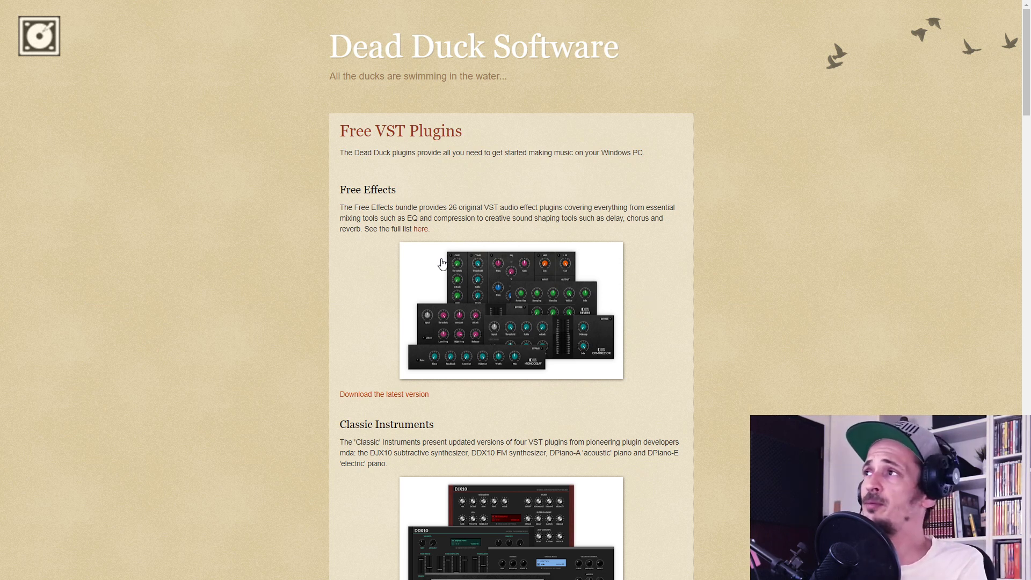
Open the full Free Effects plugin list and look over the first entries, from AutoFilter to DeEsser.
{"action": "left_click", "coordinate": [421, 229]}
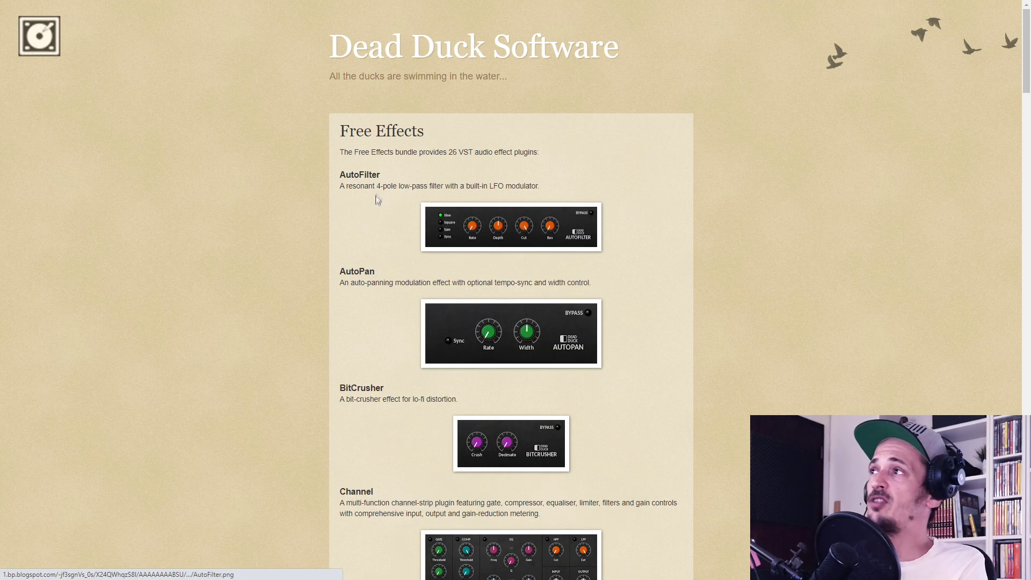
{"action": "scroll", "coordinate": [411, 266], "scroll_direction": "down", "scroll_amount": 3}
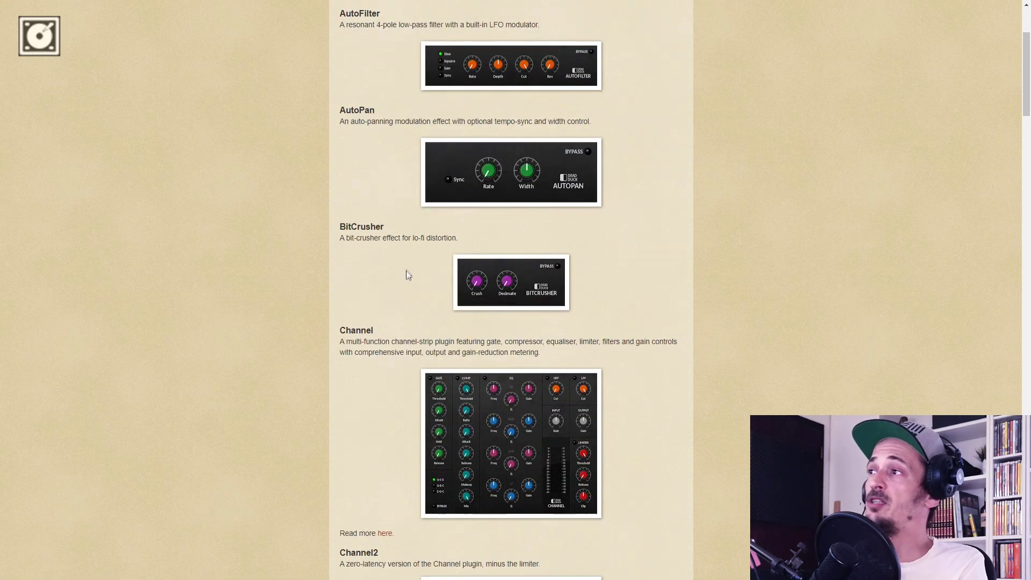
{"action": "scroll", "coordinate": [408, 269], "scroll_direction": "down", "scroll_amount": 3}
{"action": "scroll", "coordinate": [413, 239], "scroll_direction": "down", "scroll_amount": 3}
{"action": "scroll", "coordinate": [413, 239], "scroll_direction": "down", "scroll_amount": 3}
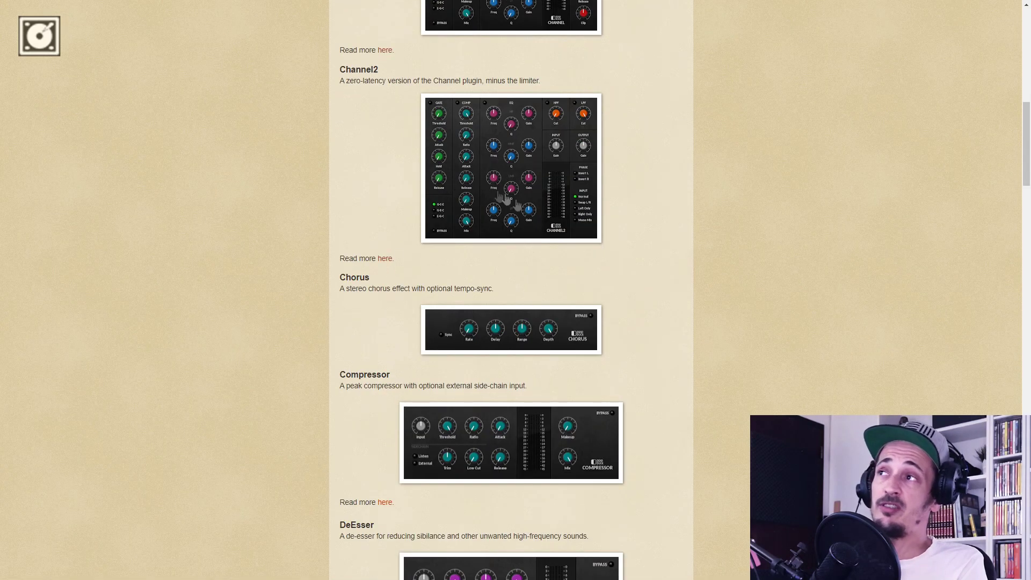
{"action": "scroll", "coordinate": [494, 204], "scroll_direction": "up", "scroll_amount": 12}
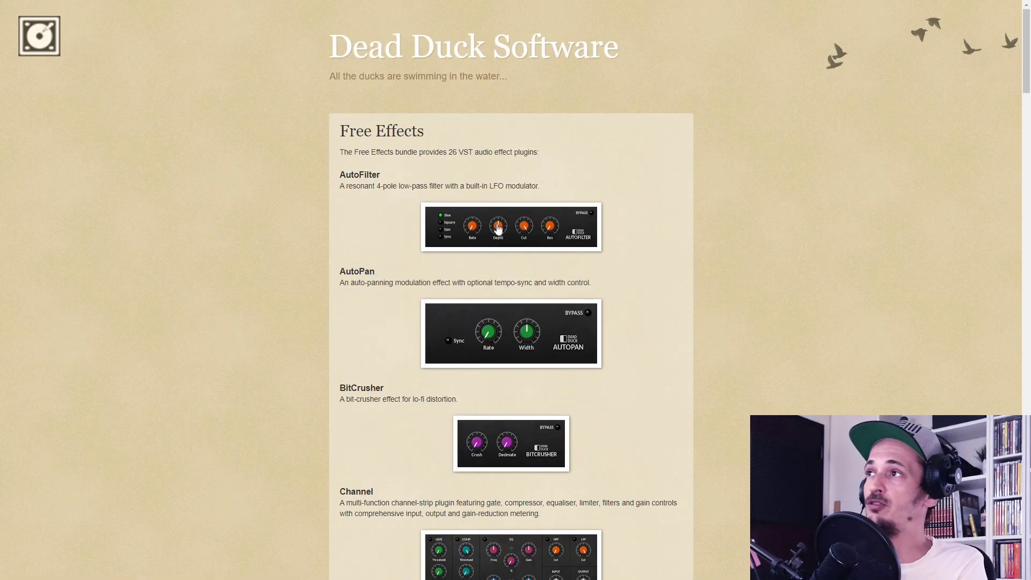
Examine the interfaces and descriptions of the Channel, Compressor, DeEsser, Delay and Equaliser plugins in the effects list.
{"action": "scroll", "coordinate": [518, 242], "scroll_direction": "down", "scroll_amount": 6}
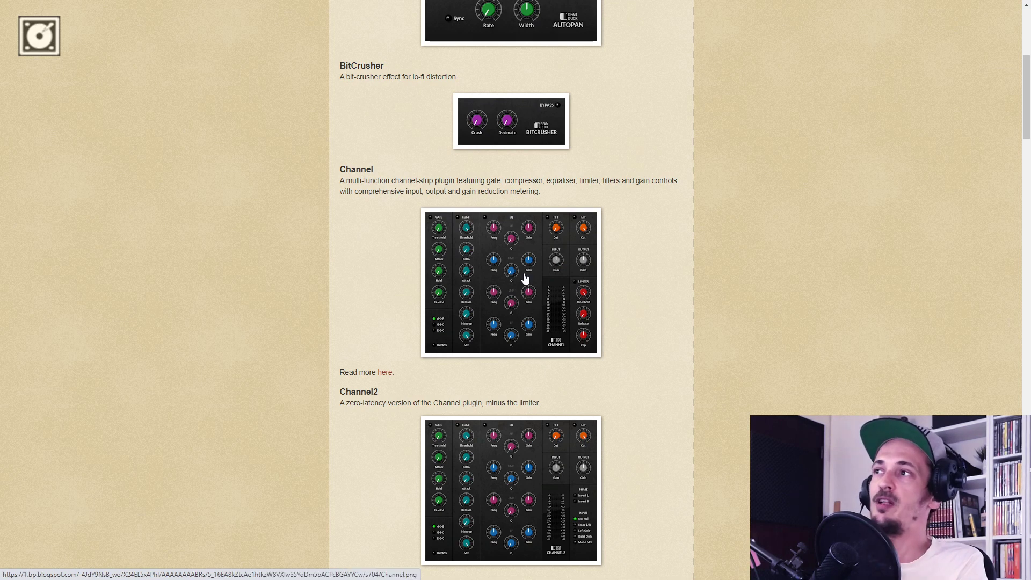
{"action": "scroll", "coordinate": [583, 309], "scroll_direction": "down", "scroll_amount": 5}
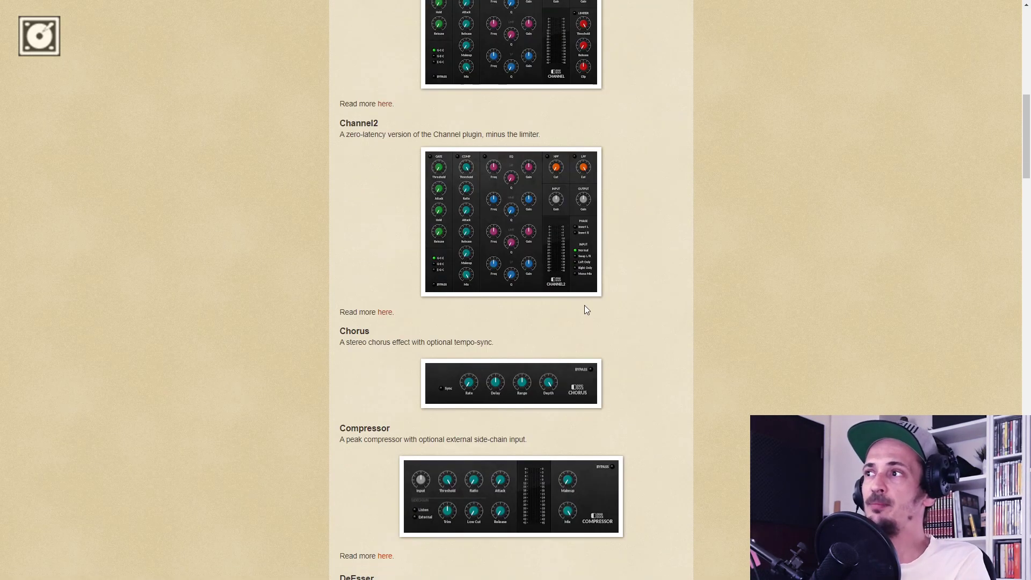
{"action": "scroll", "coordinate": [585, 309], "scroll_direction": "up", "scroll_amount": 2}
{"action": "scroll", "coordinate": [585, 309], "scroll_direction": "down", "scroll_amount": 10}
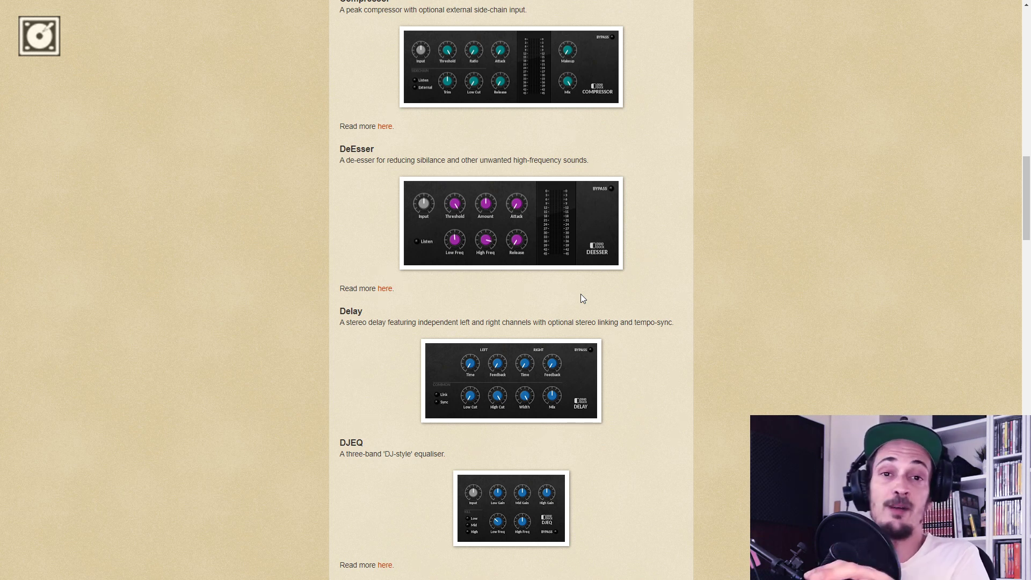
{"action": "scroll", "coordinate": [613, 312], "scroll_direction": "down", "scroll_amount": 10}
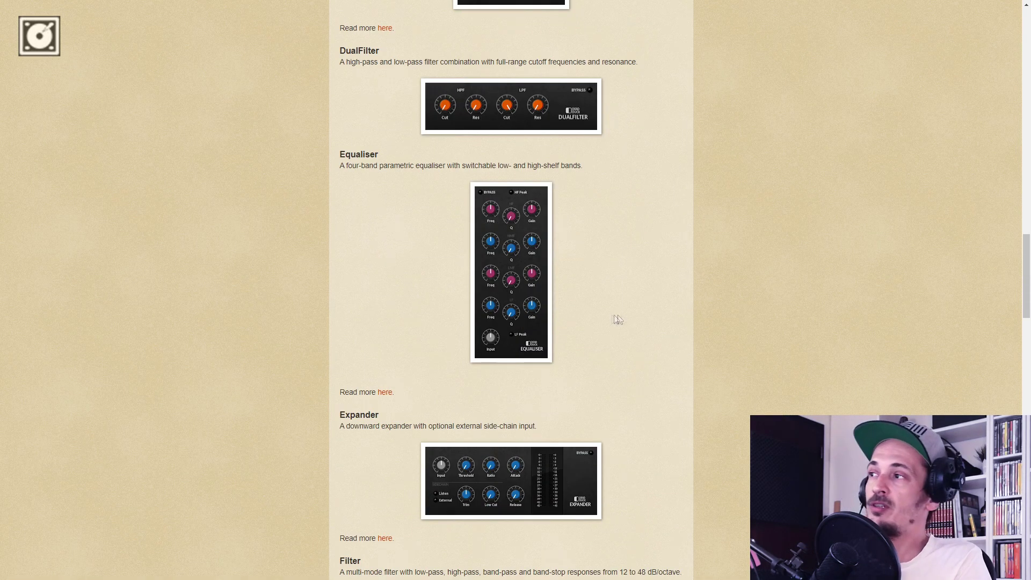
{"action": "scroll", "coordinate": [613, 318], "scroll_direction": "up", "scroll_amount": 10}
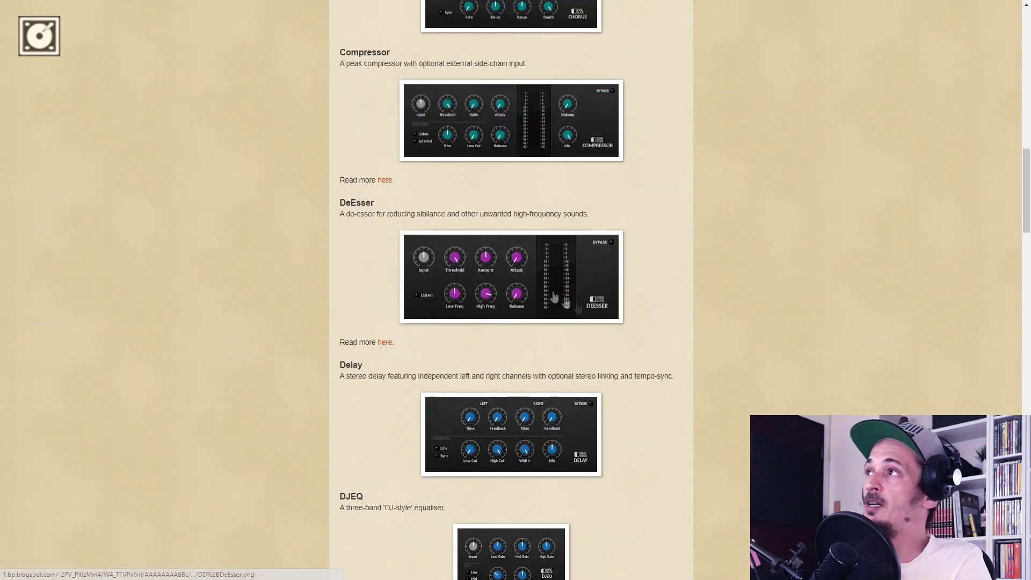
{"action": "scroll", "coordinate": [590, 311], "scroll_direction": "up", "scroll_amount": 3}
{"action": "scroll", "coordinate": [441, 250], "scroll_direction": "down", "scroll_amount": 2}
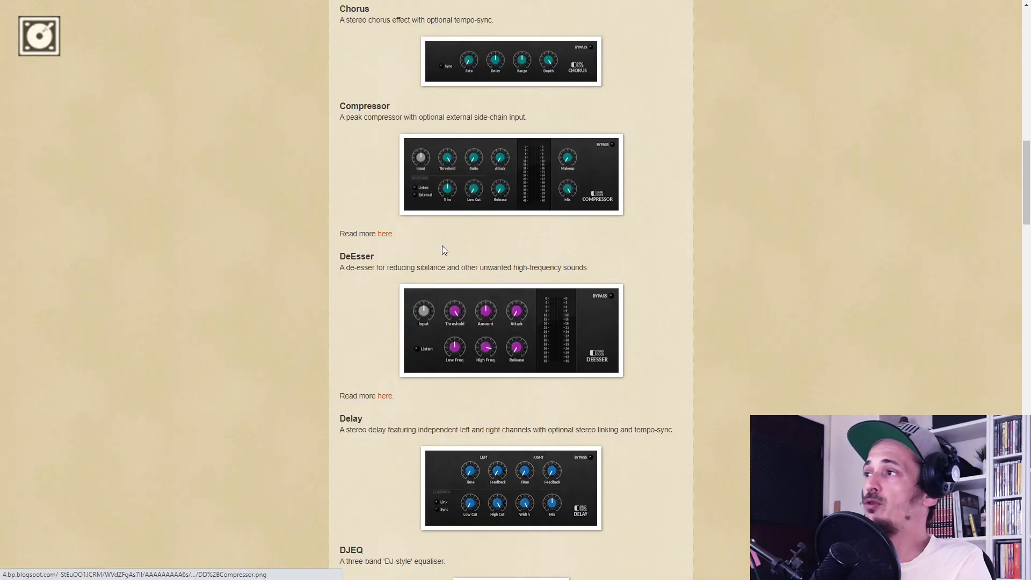
{"action": "scroll", "coordinate": [429, 248], "scroll_direction": "down", "scroll_amount": 4}
{"action": "scroll", "coordinate": [410, 261], "scroll_direction": "down", "scroll_amount": 3}
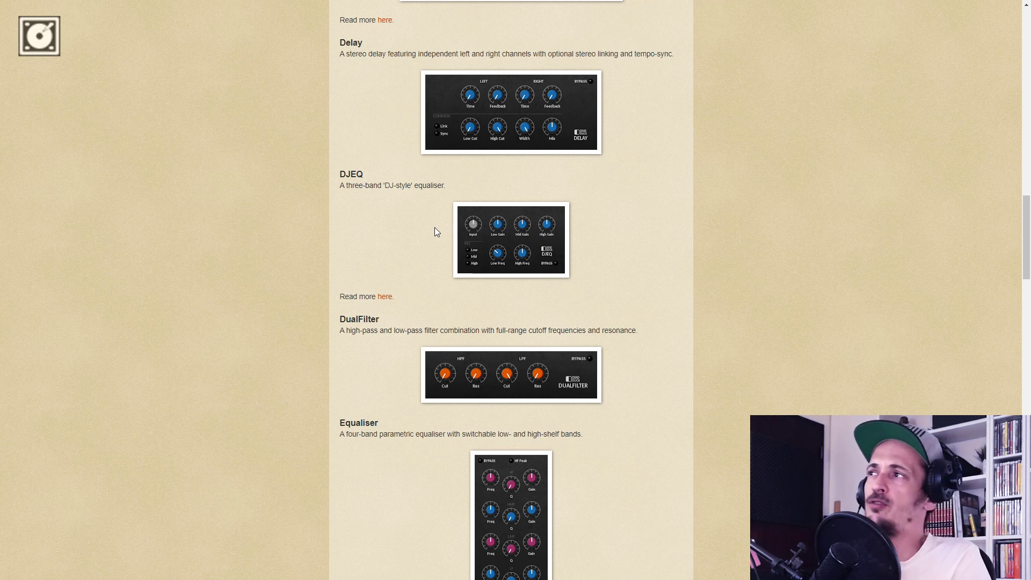
Look through the rest of the effects list, from DJEQ down to the Utility plugin.
{"action": "scroll", "coordinate": [448, 247], "scroll_direction": "down", "scroll_amount": 1}
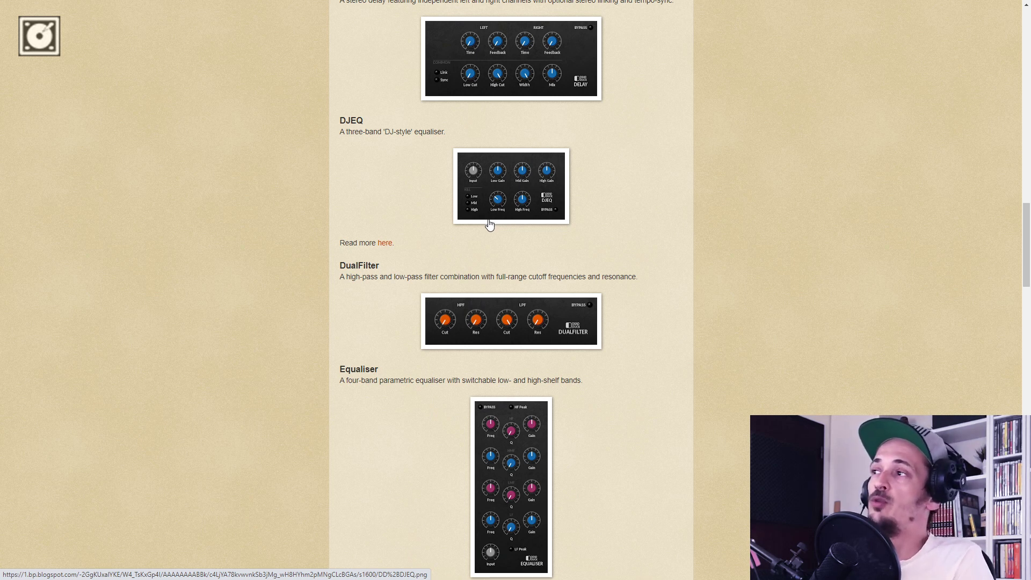
{"action": "scroll", "coordinate": [487, 223], "scroll_direction": "down", "scroll_amount": 5}
{"action": "scroll", "coordinate": [488, 226], "scroll_direction": "down", "scroll_amount": 8}
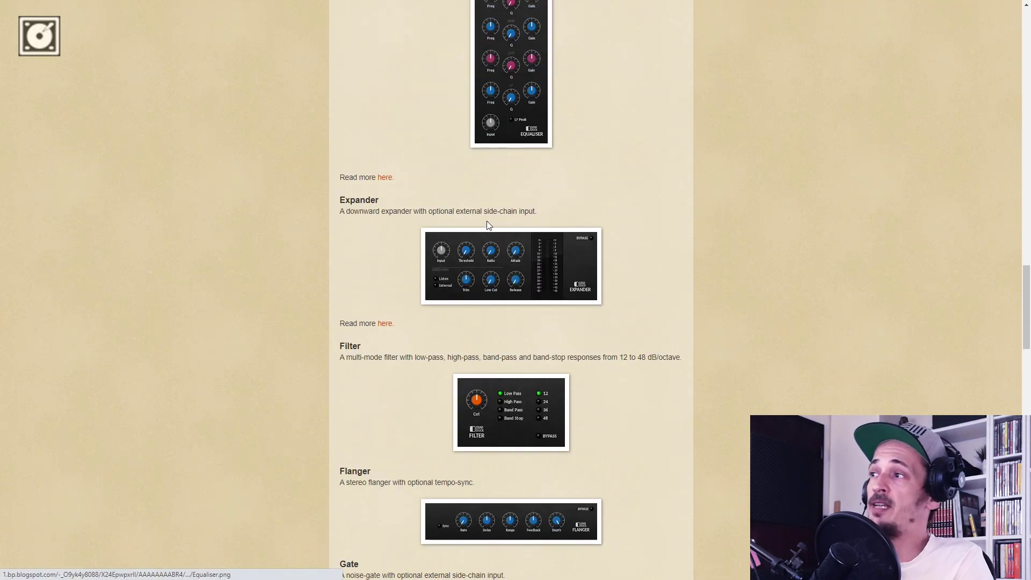
{"action": "scroll", "coordinate": [484, 226], "scroll_direction": "down", "scroll_amount": 8}
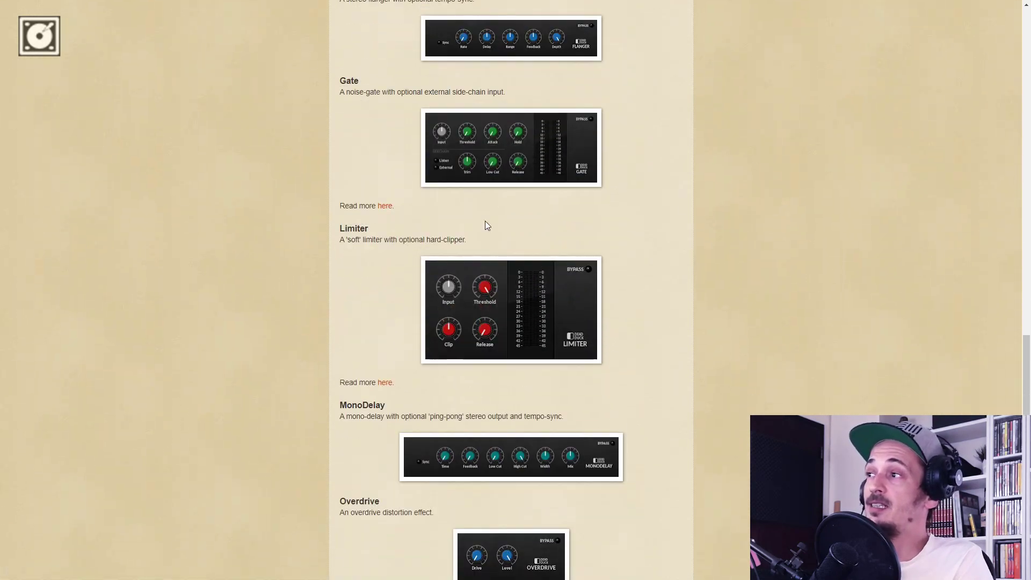
{"action": "scroll", "coordinate": [487, 221], "scroll_direction": "down", "scroll_amount": 3}
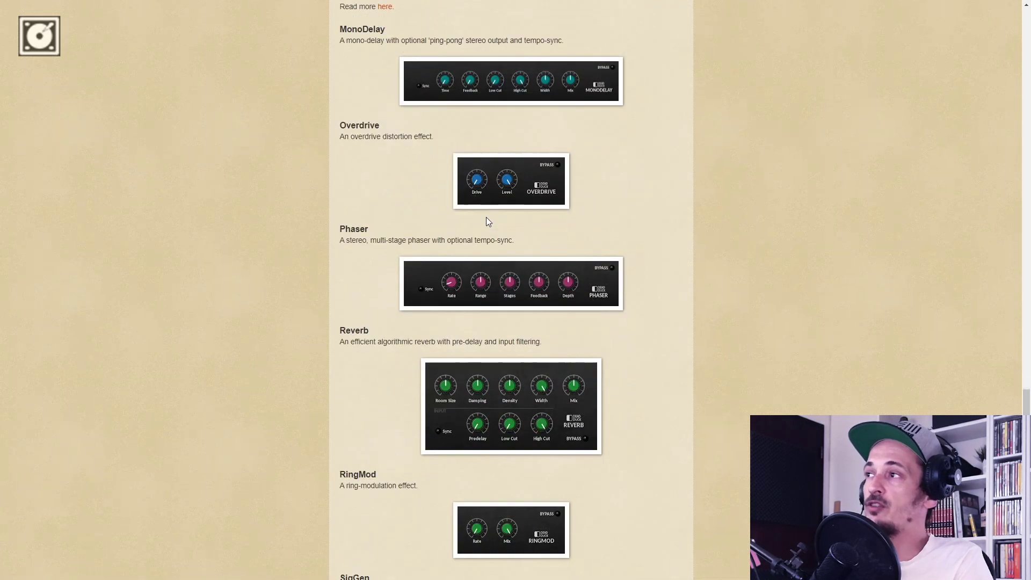
{"action": "scroll", "coordinate": [486, 221], "scroll_direction": "down", "scroll_amount": 4}
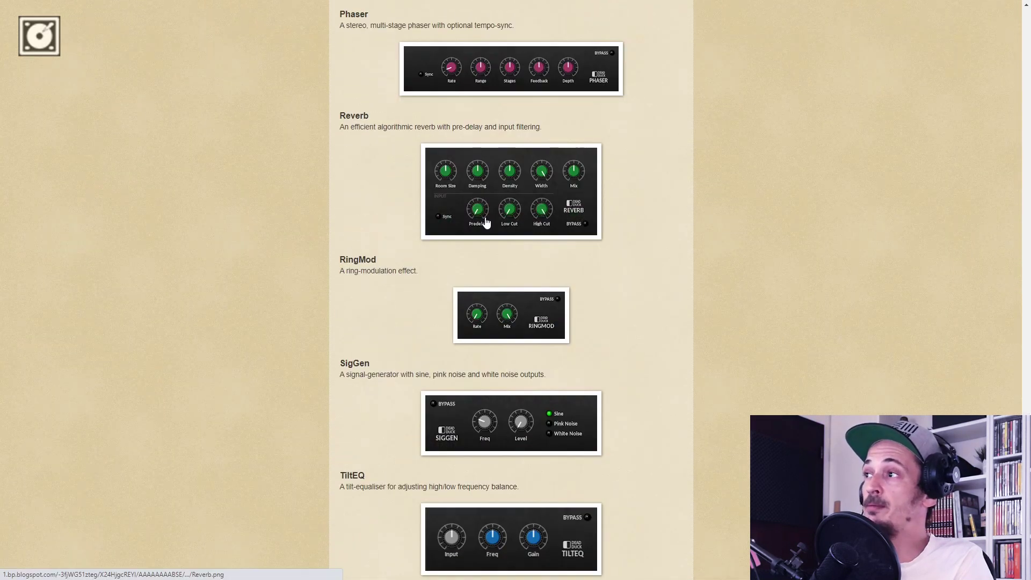
{"action": "scroll", "coordinate": [484, 222], "scroll_direction": "down", "scroll_amount": 3}
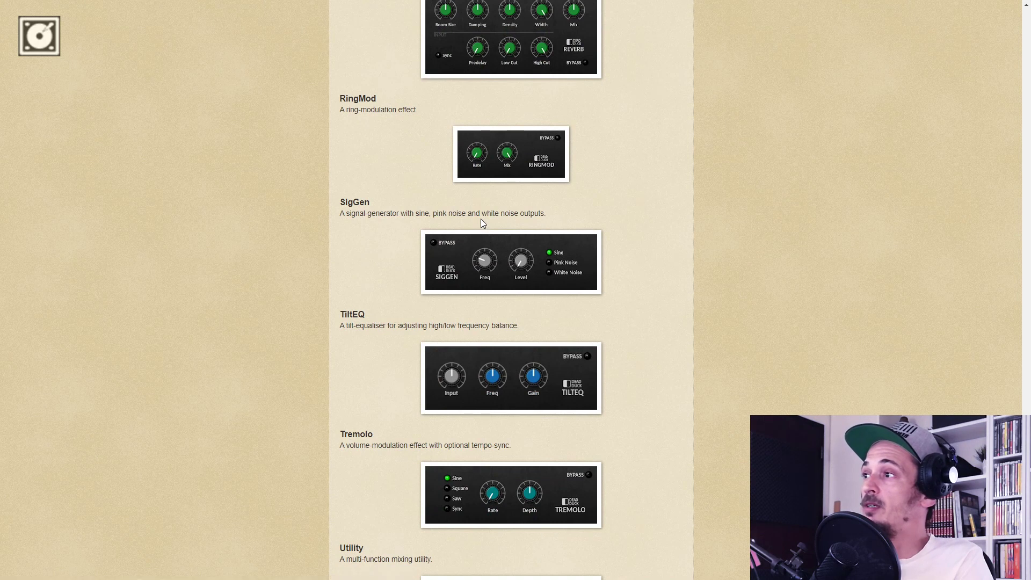
{"action": "scroll", "coordinate": [481, 221], "scroll_direction": "down", "scroll_amount": 5}
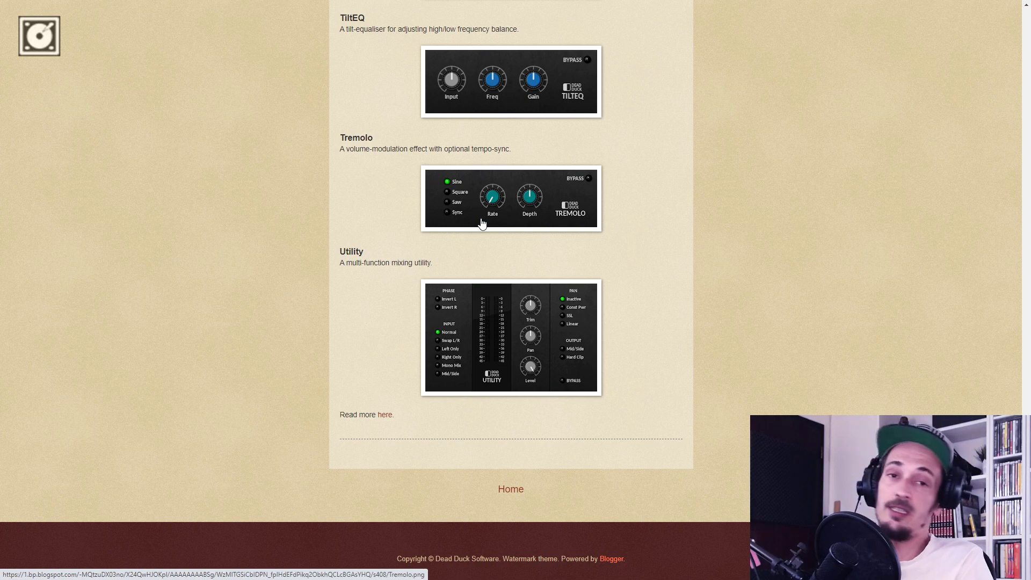
Return to the channel-strip plugins and highlight the Channel and Channel2 headings to compare the two entries.
{"action": "scroll", "coordinate": [481, 221], "scroll_direction": "up", "scroll_amount": 20}
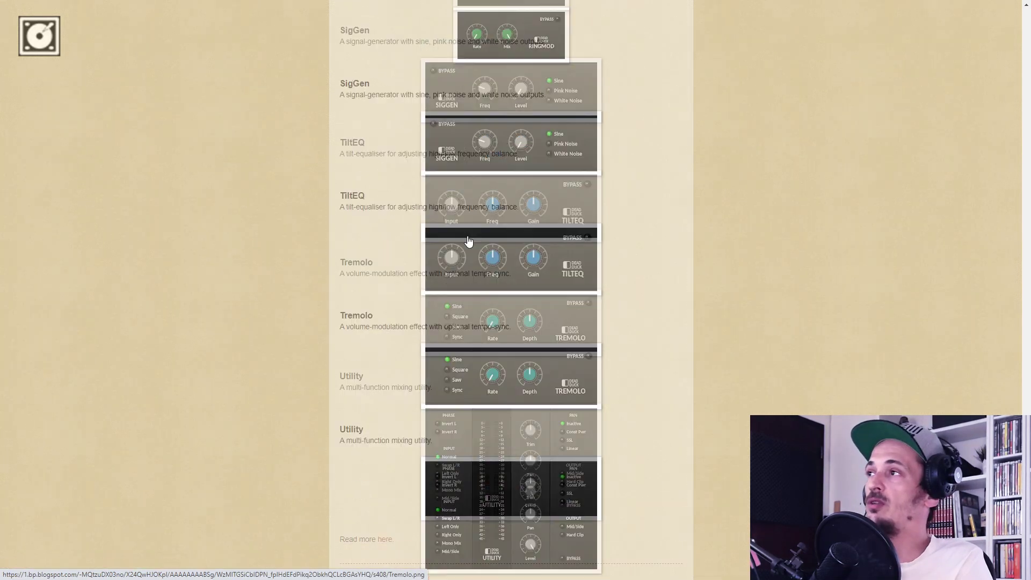
{"action": "scroll", "coordinate": [462, 239], "scroll_direction": "up", "scroll_amount": 5}
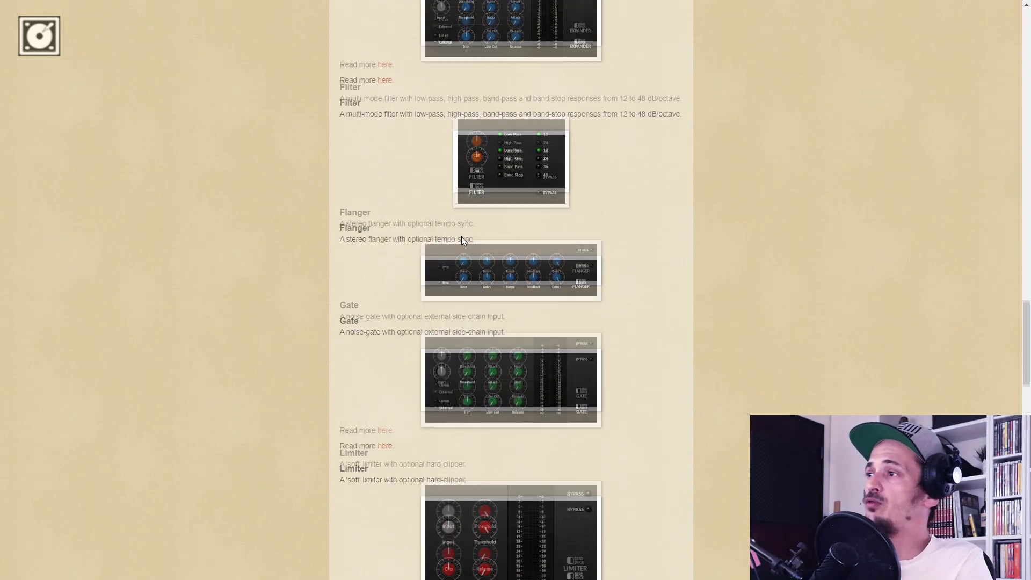
{"action": "scroll", "coordinate": [462, 237], "scroll_direction": "up", "scroll_amount": 20}
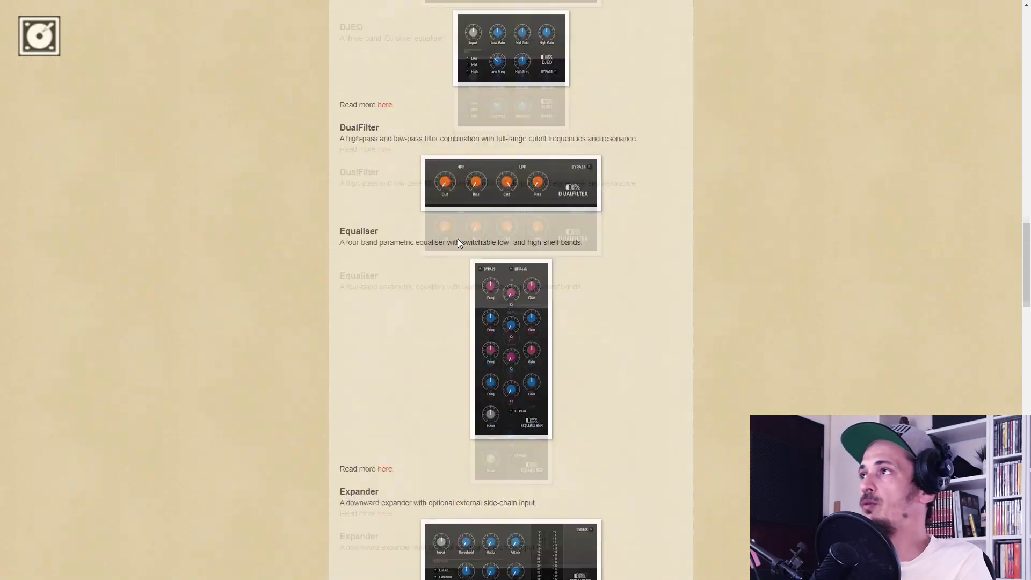
{"action": "scroll", "coordinate": [457, 238], "scroll_direction": "up", "scroll_amount": 11}
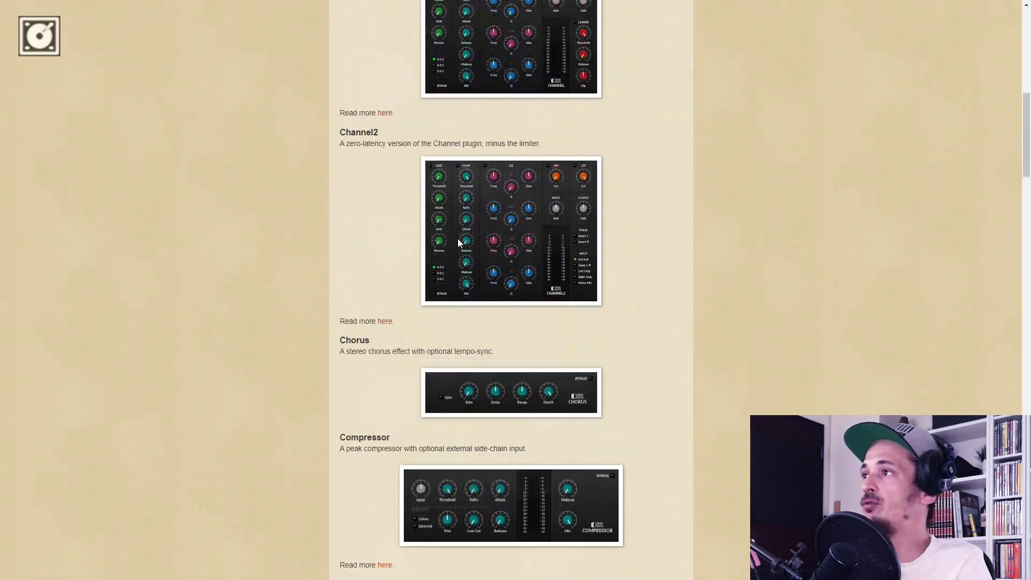
{"action": "double_click", "coordinate": [362, 248]}
{"action": "scroll", "coordinate": [416, 274], "scroll_direction": "down", "scroll_amount": 1}
{"action": "scroll", "coordinate": [415, 273], "scroll_direction": "down", "scroll_amount": 2}
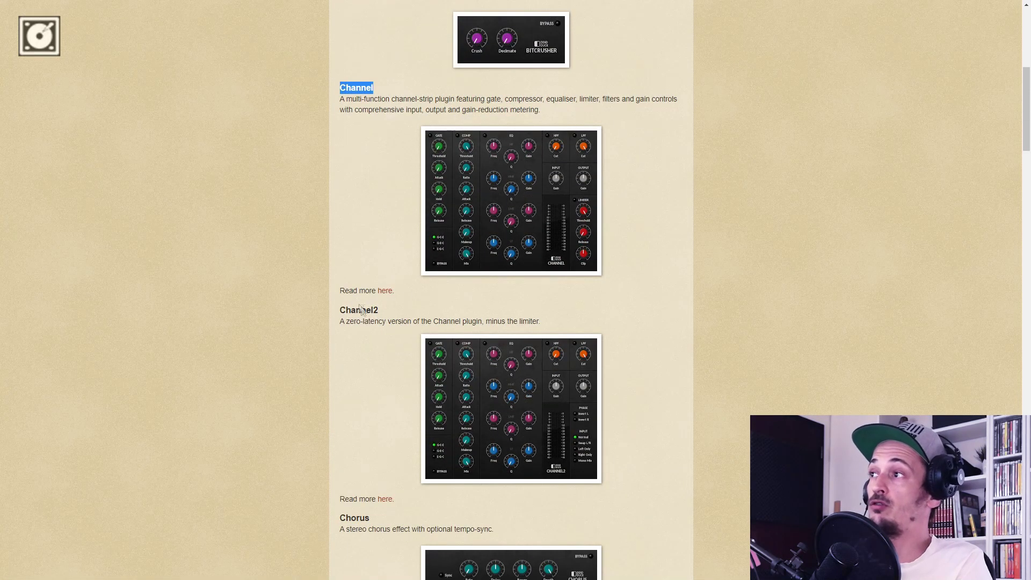
{"action": "double_click", "coordinate": [363, 310]}
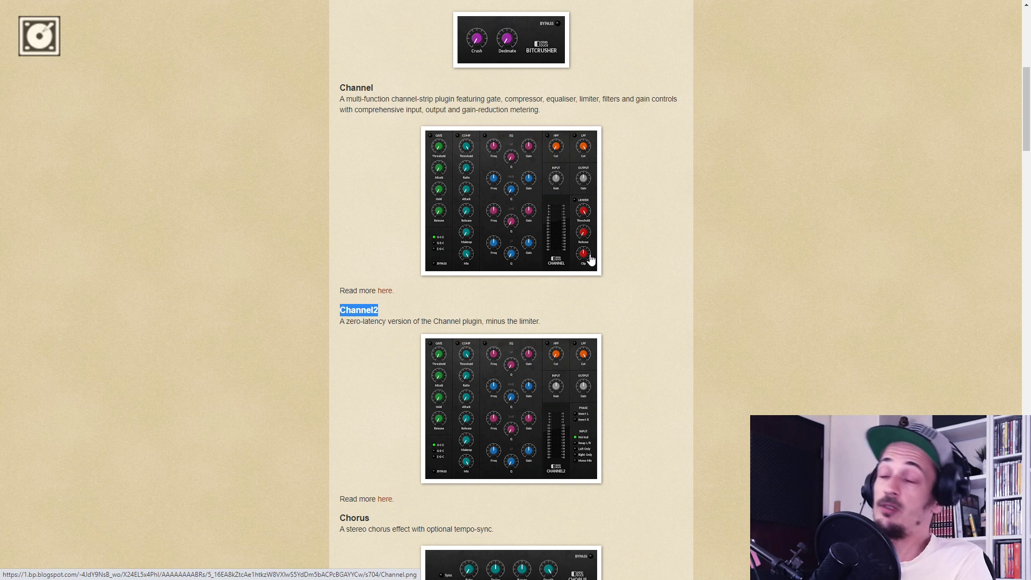
{"action": "scroll", "coordinate": [591, 260], "scroll_direction": "up", "scroll_amount": 3}
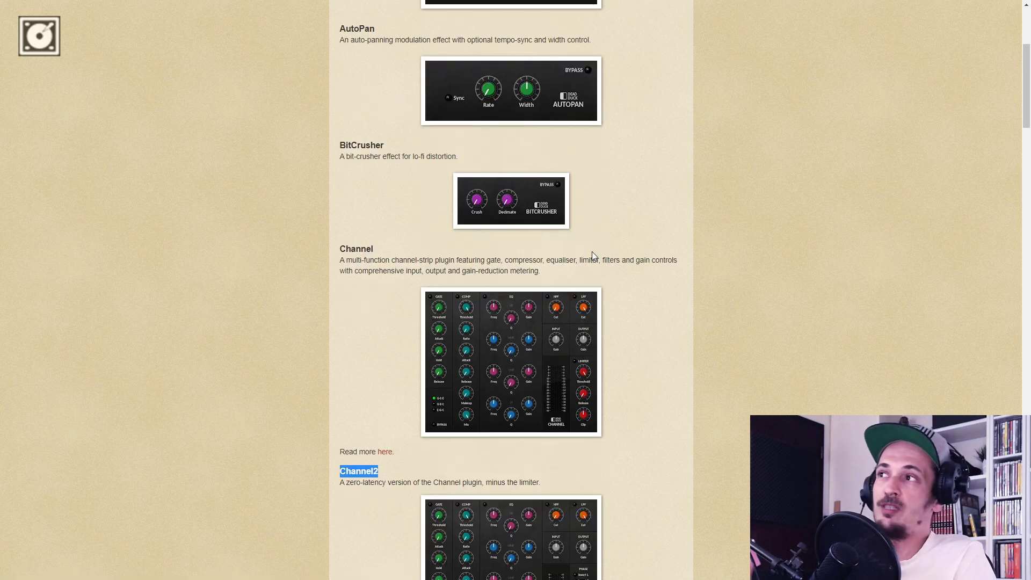
{"action": "scroll", "coordinate": [592, 251], "scroll_direction": "up", "scroll_amount": 5}
{"action": "scroll", "coordinate": [577, 260], "scroll_direction": "down", "scroll_amount": 6}
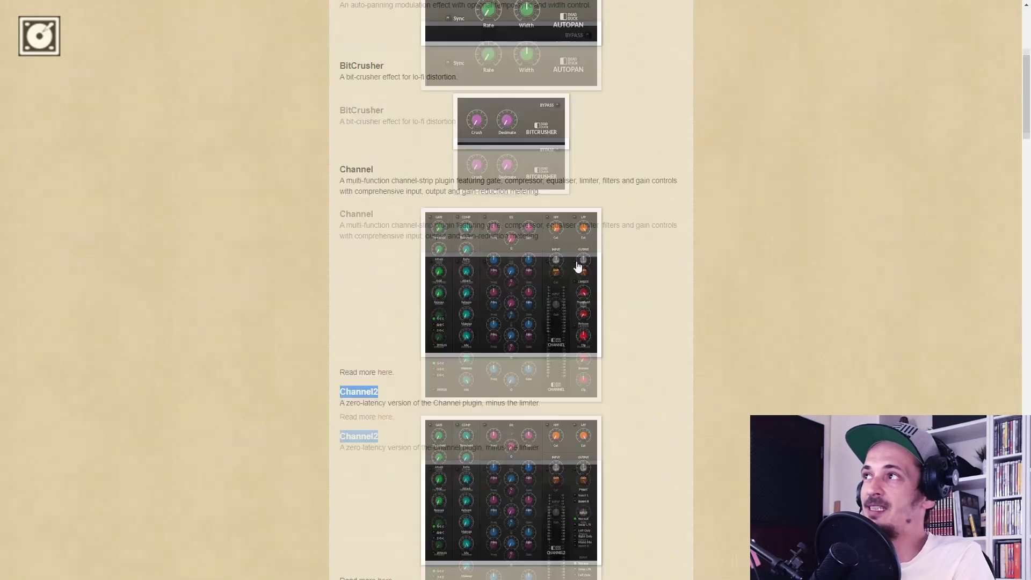
Switch from the browser to Ableton Live and bring up the VST Plugins folder in File Explorer.
{"action": "key", "text": "alt+Tab"}
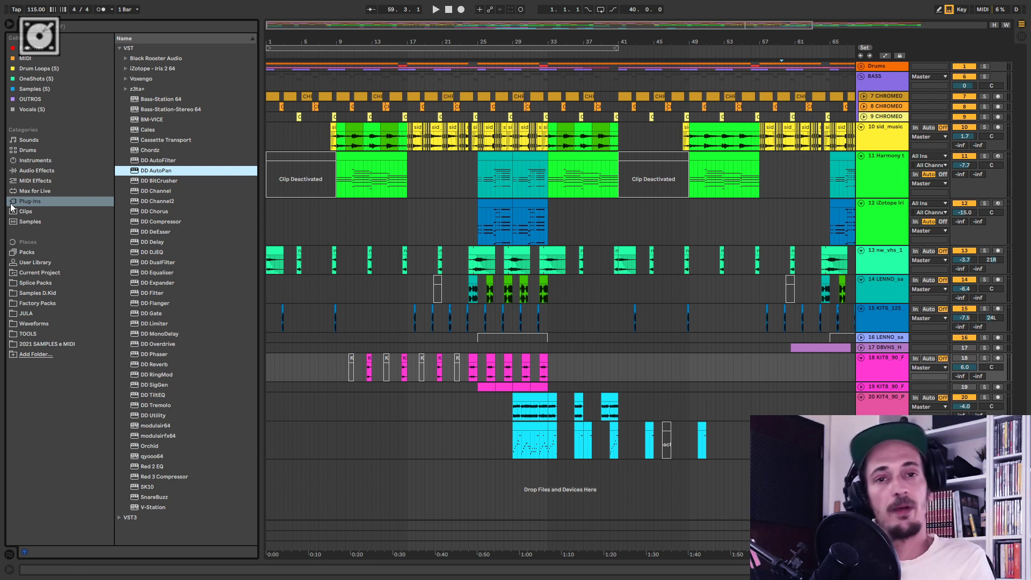
{"action": "key", "text": "alt+Tab"}
{"action": "key", "text": "Tab"}
{"action": "key", "text": "Tab"}
{"action": "key", "text": "Tab"}
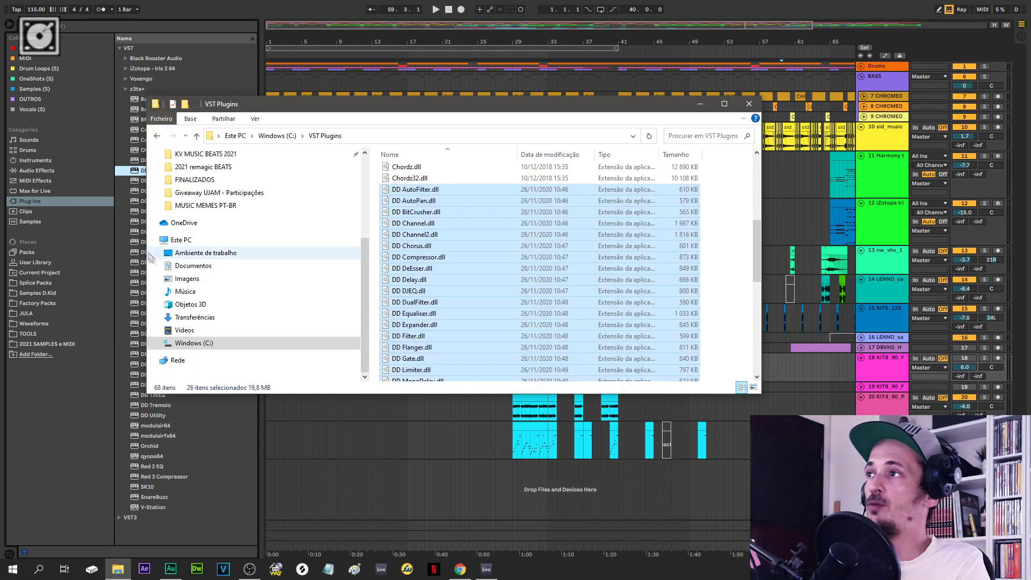
Select only DD AutoFilter.dll, look through the DD plugin files in the folder, and switch back to Ableton Live.
{"action": "scroll", "coordinate": [536, 235], "scroll_direction": "down", "scroll_amount": 1}
{"action": "scroll", "coordinate": [535, 235], "scroll_direction": "up", "scroll_amount": 2}
{"action": "left_click", "coordinate": [454, 235]}
{"action": "left_click", "coordinate": [429, 223]}
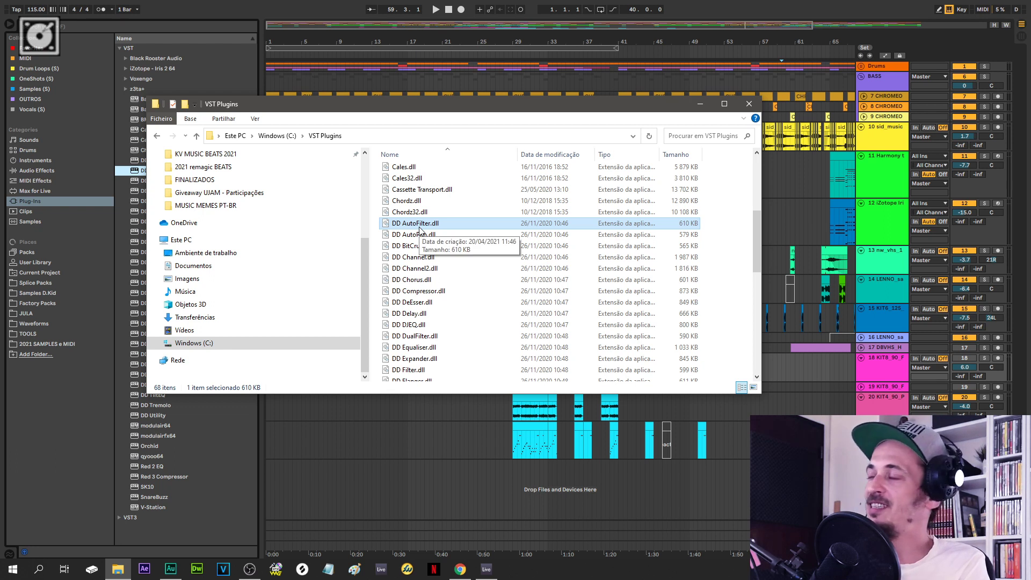
{"action": "scroll", "coordinate": [427, 236], "scroll_direction": "down", "scroll_amount": 5}
{"action": "scroll", "coordinate": [430, 239], "scroll_direction": "up", "scroll_amount": 5}
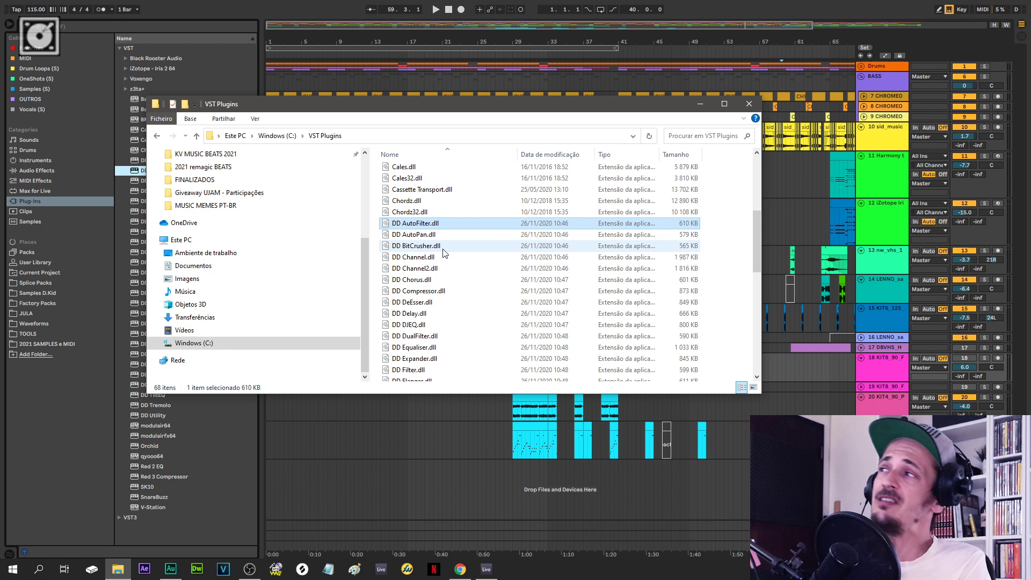
{"action": "key", "text": "alt+Tab"}
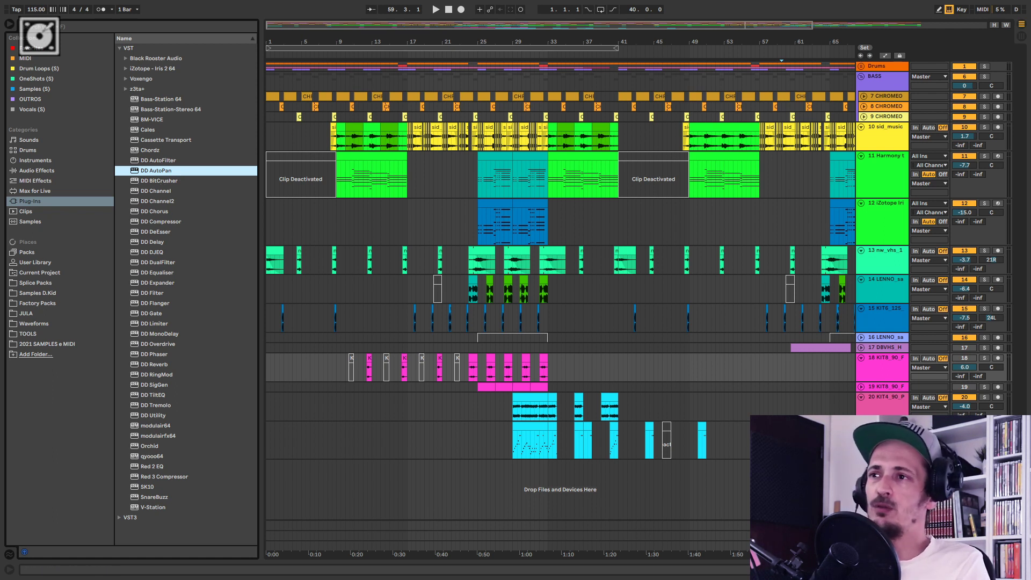
Show the device view and play the arrangement from bar 24 on the iZotope Iris track.
{"action": "key", "text": "ctrl+alt+l"}
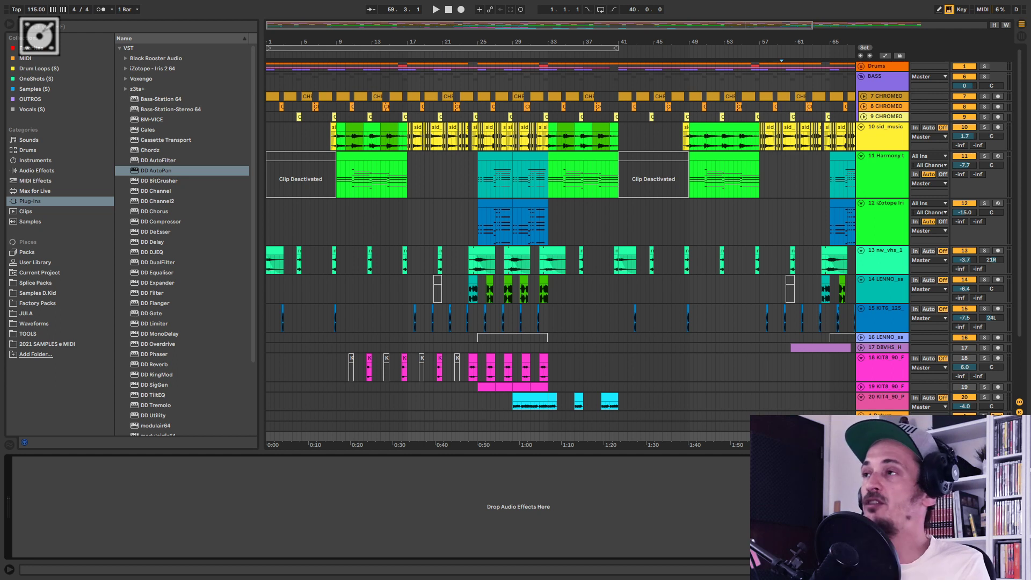
{"action": "left_click", "coordinate": [469, 206]}
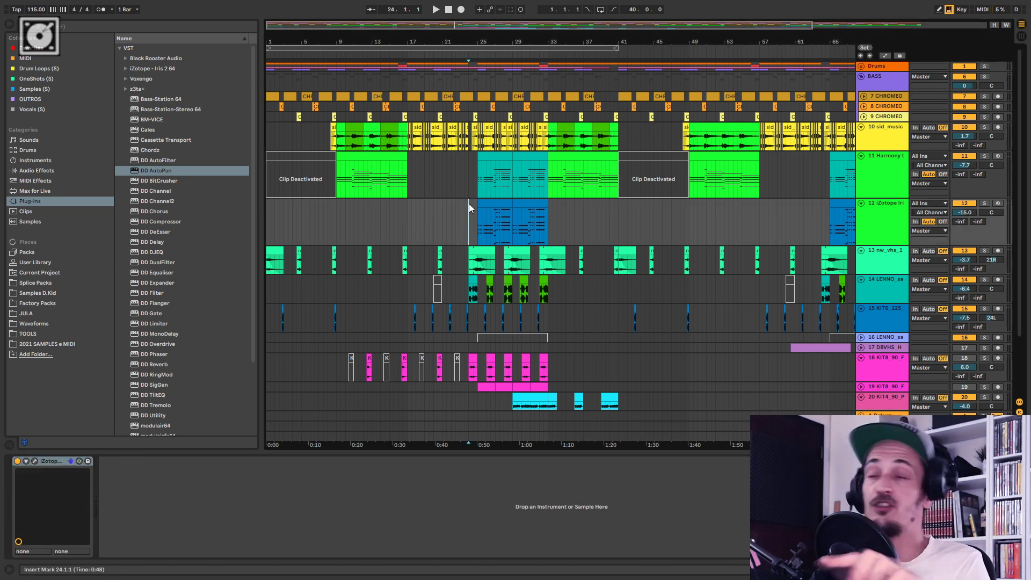
{"action": "key", "text": "space"}
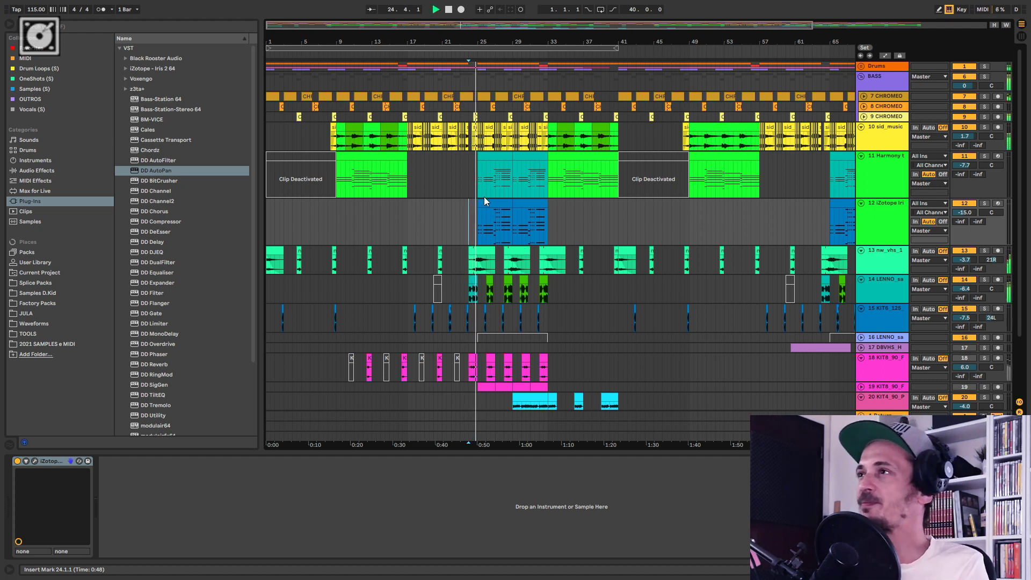
{"action": "scroll", "coordinate": [649, 227], "scroll_direction": "down", "scroll_amount": 3}
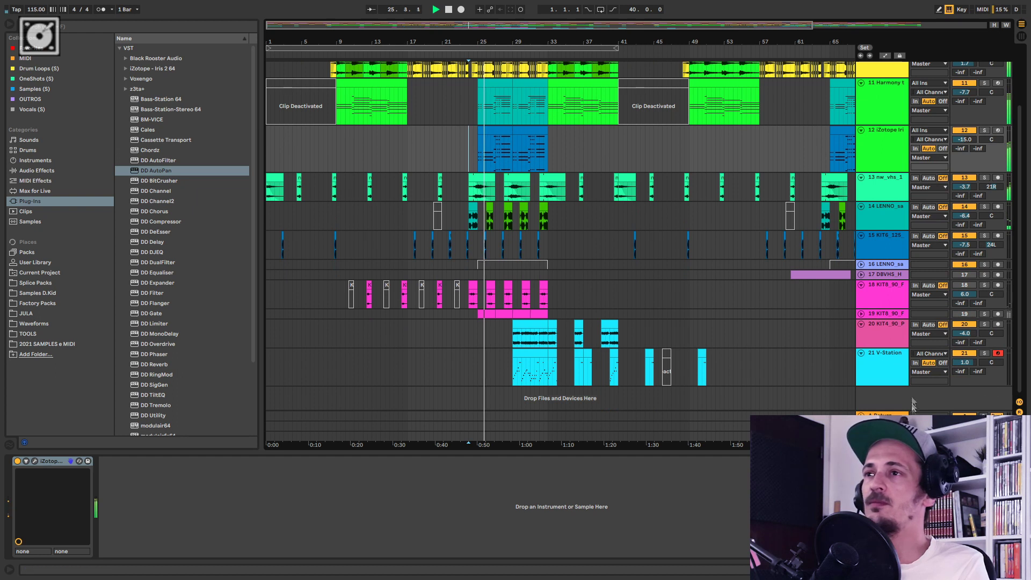
Restart playback from bar 8, follow the tracks while listening, and stop it around bar 13.
{"action": "left_click", "coordinate": [333, 143]}
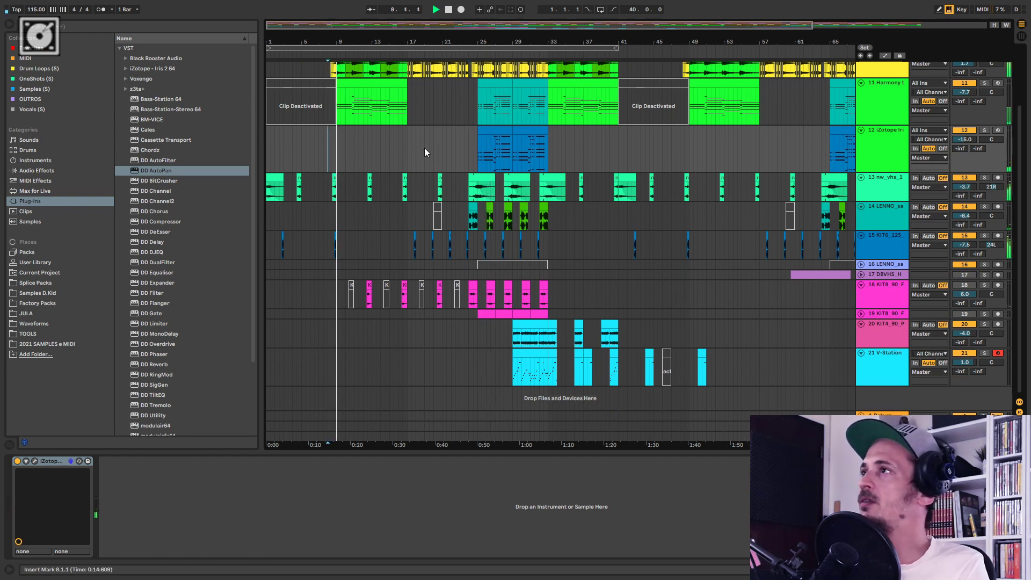
{"action": "scroll", "coordinate": [407, 146], "scroll_direction": "up", "scroll_amount": 3}
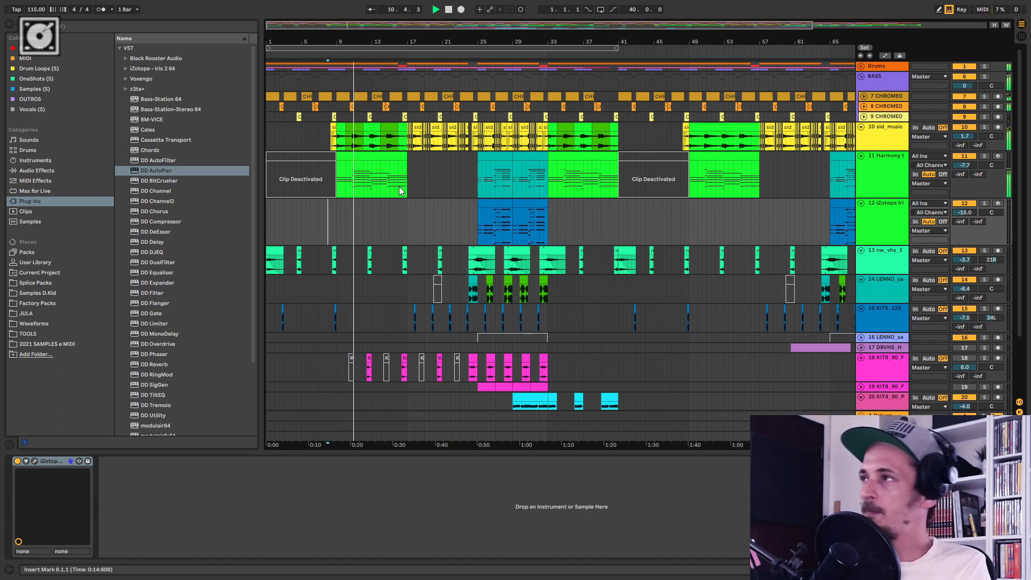
{"action": "scroll", "coordinate": [398, 191], "scroll_direction": "down", "scroll_amount": 1}
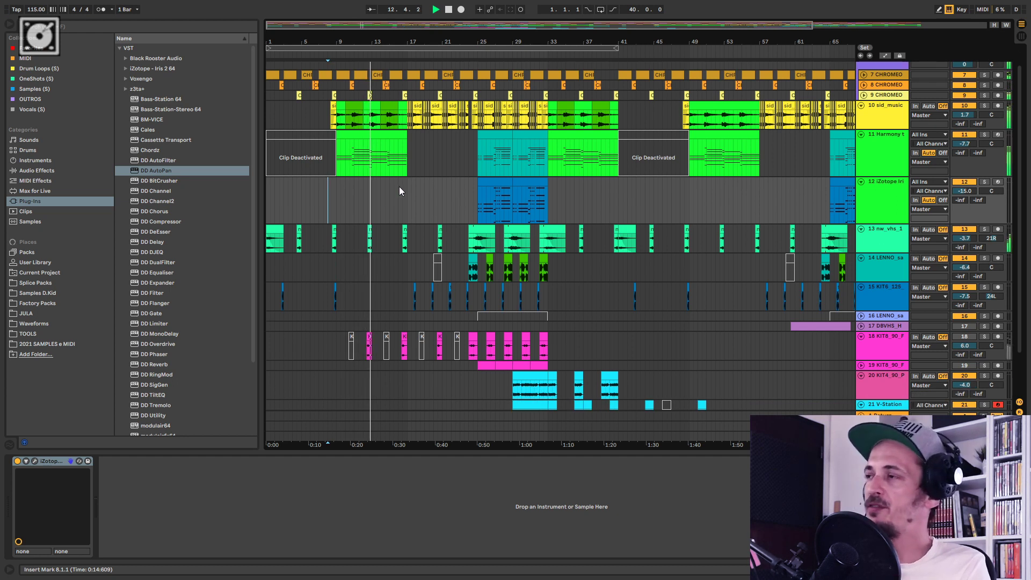
{"action": "scroll", "coordinate": [399, 187], "scroll_direction": "down", "scroll_amount": 2}
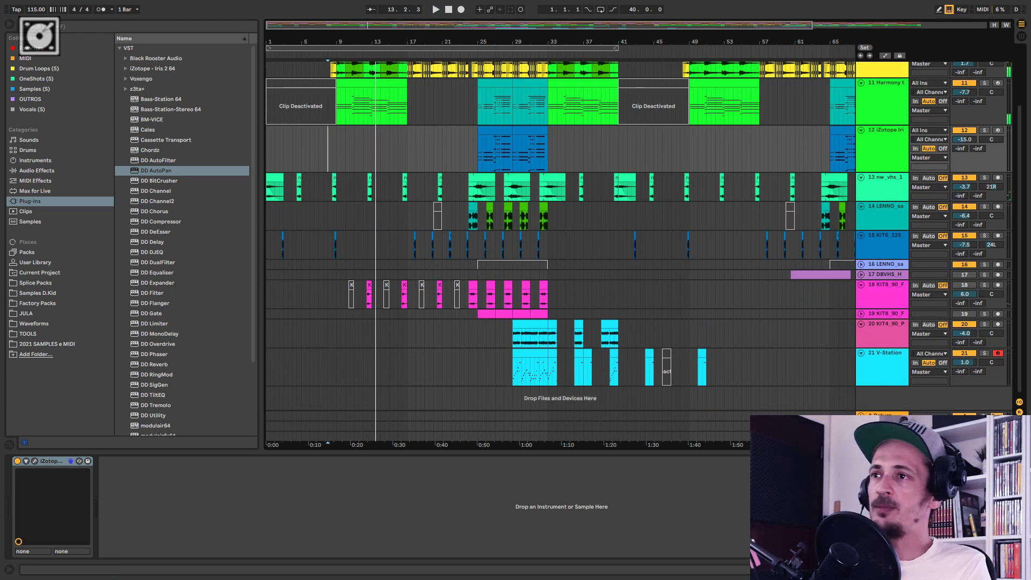
Display the Master track's devices, look through the built-in audio effects from Auto Filter to Limiter, and return to the plug-ins list.
{"action": "left_click", "coordinate": [399, 187]}
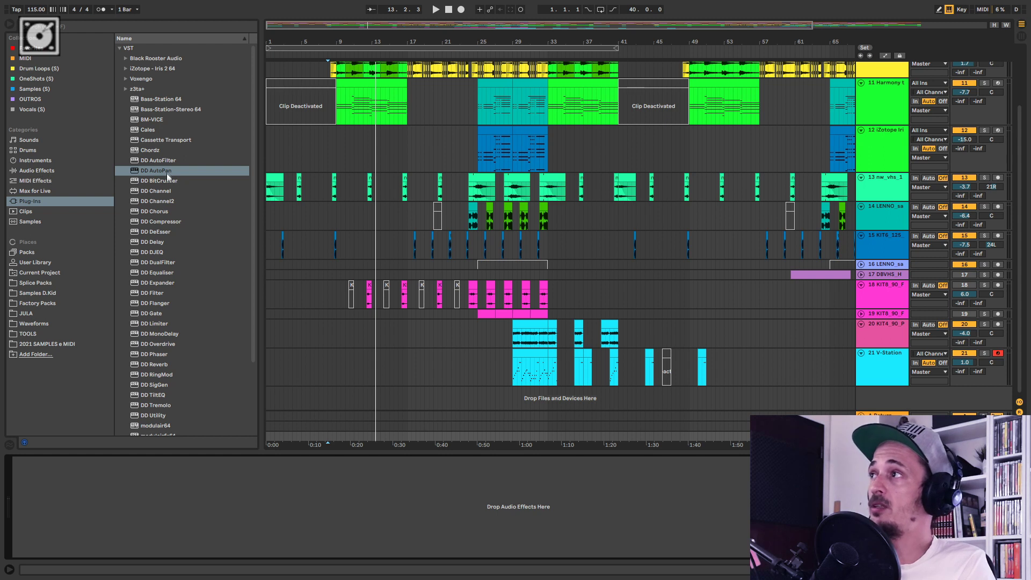
{"action": "left_click", "coordinate": [37, 170]}
{"action": "left_click", "coordinate": [151, 70]}
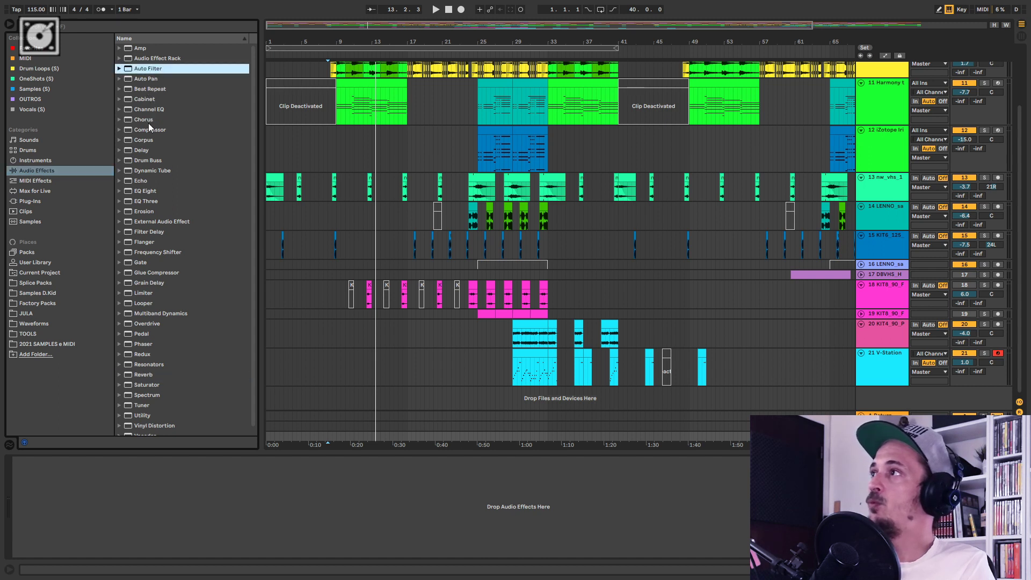
{"action": "left_click", "coordinate": [142, 252]}
{"action": "left_click", "coordinate": [141, 293]}
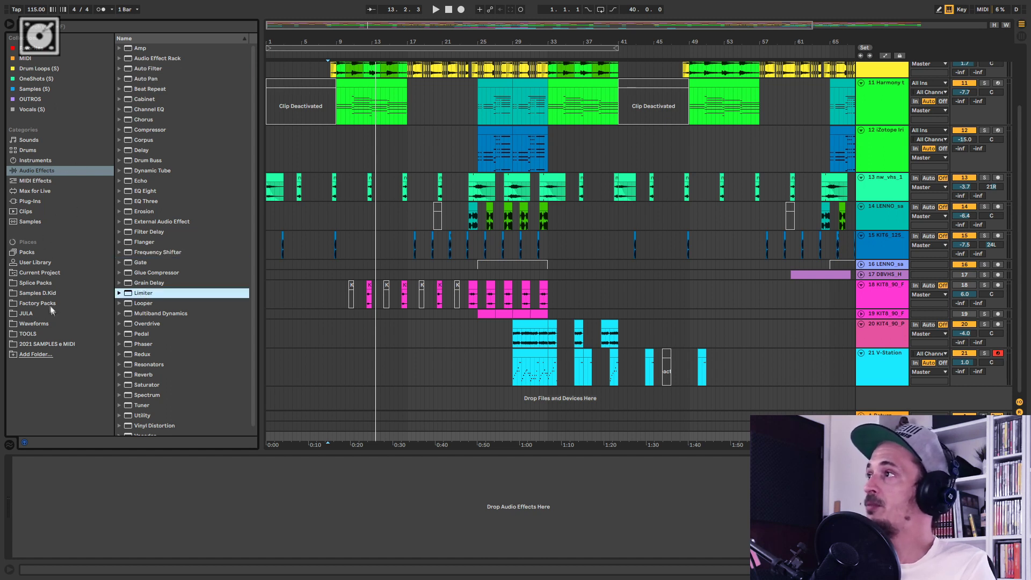
{"action": "left_click", "coordinate": [34, 203]}
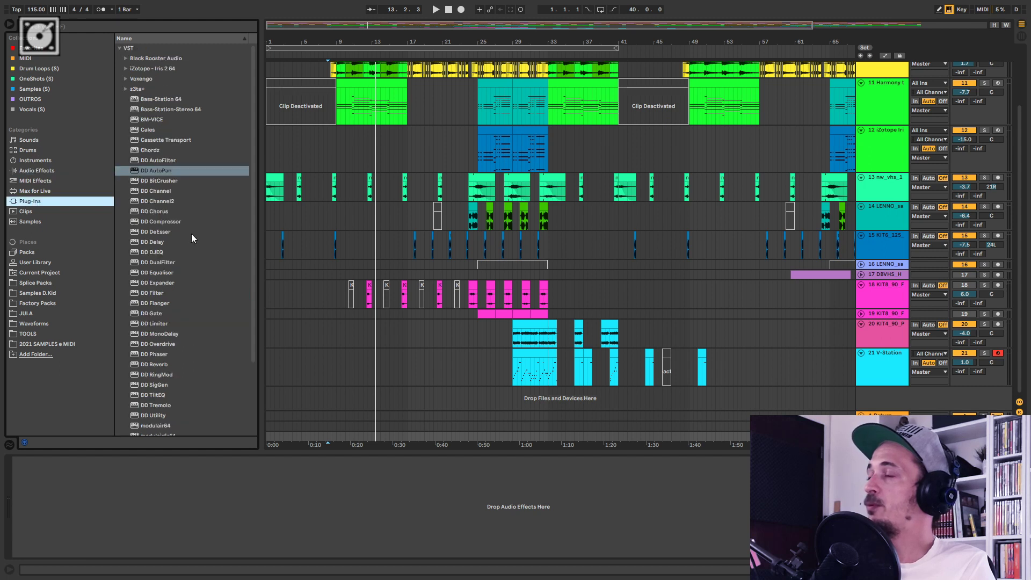
Load DD AutoPan and DD BitCrusher onto the Master track and place their windows apart.
{"action": "left_click_drag", "start_coordinate": [162, 172], "coordinate": [256, 482]}
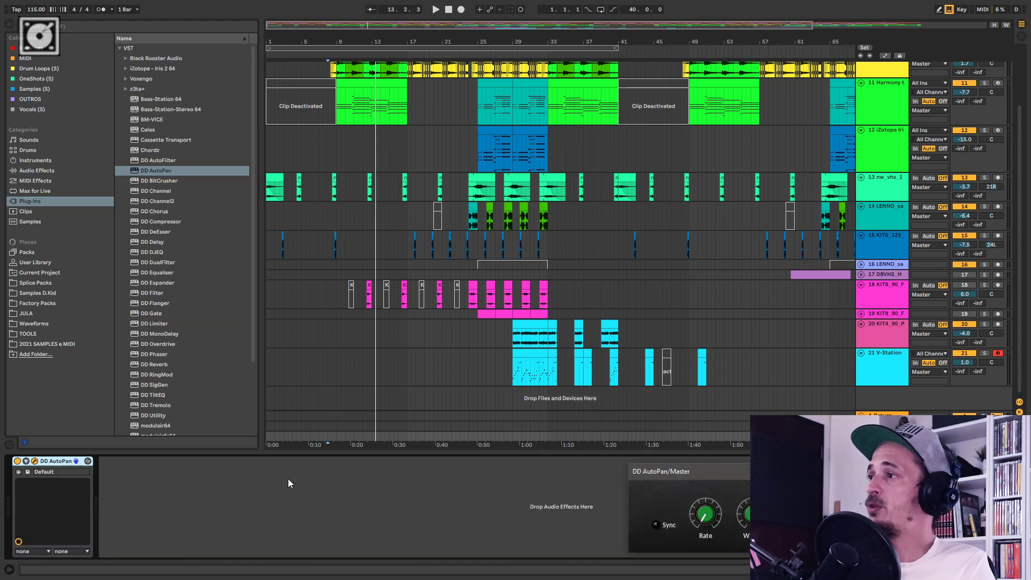
{"action": "left_click_drag", "start_coordinate": [743, 463], "coordinate": [591, 322]}
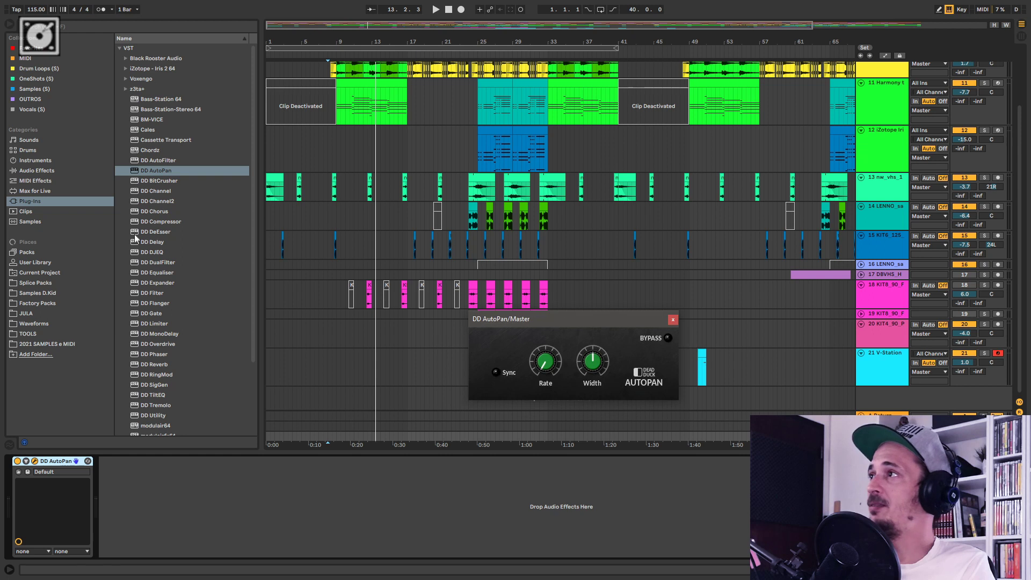
{"action": "left_click_drag", "start_coordinate": [159, 180], "coordinate": [338, 510]}
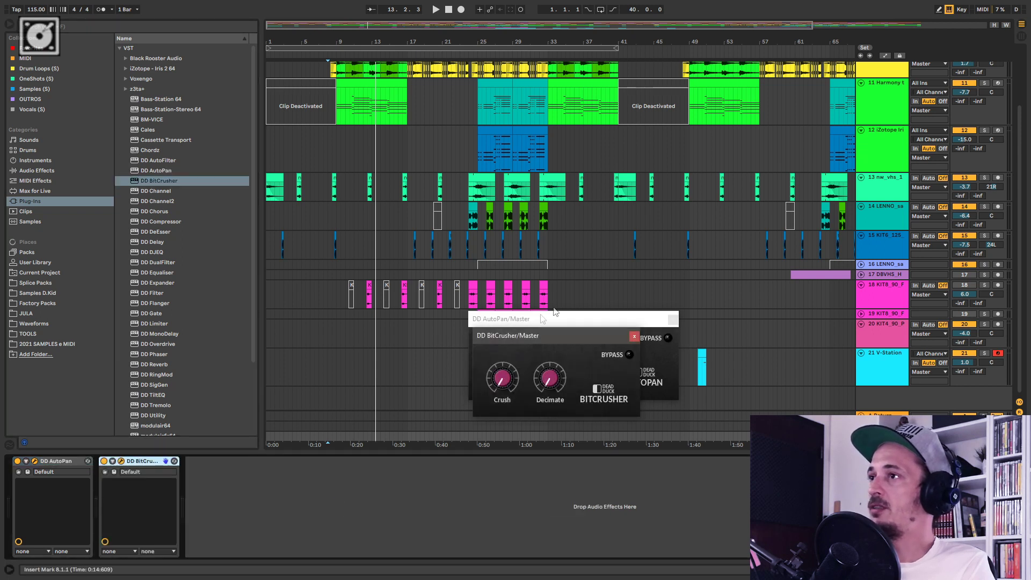
{"action": "left_click_drag", "start_coordinate": [541, 335], "coordinate": [796, 358]}
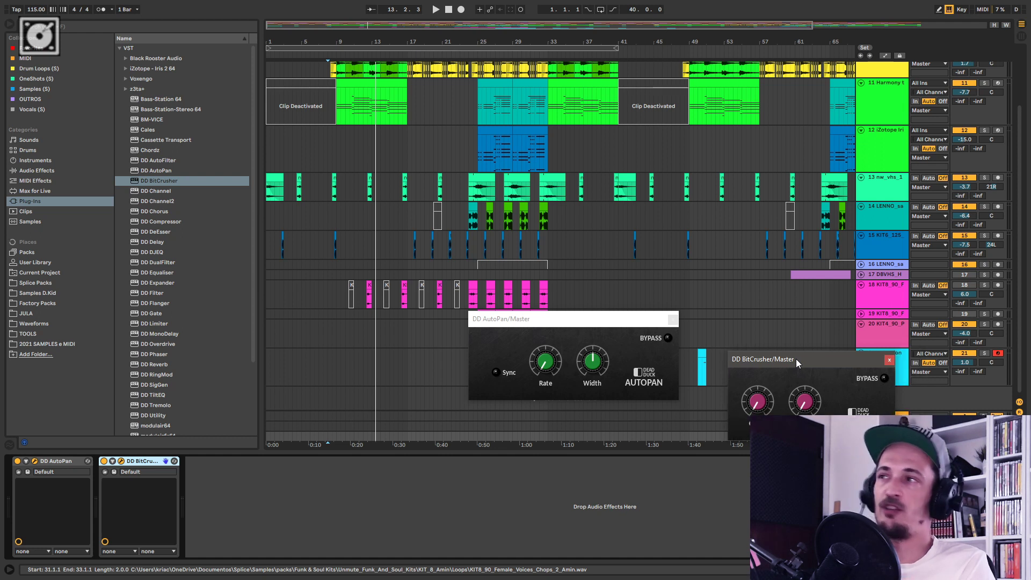
Load DD Channel onto the Master track and view its controls, closing all three open plug-in windows.
{"action": "left_click_drag", "start_coordinate": [155, 191], "coordinate": [430, 486]}
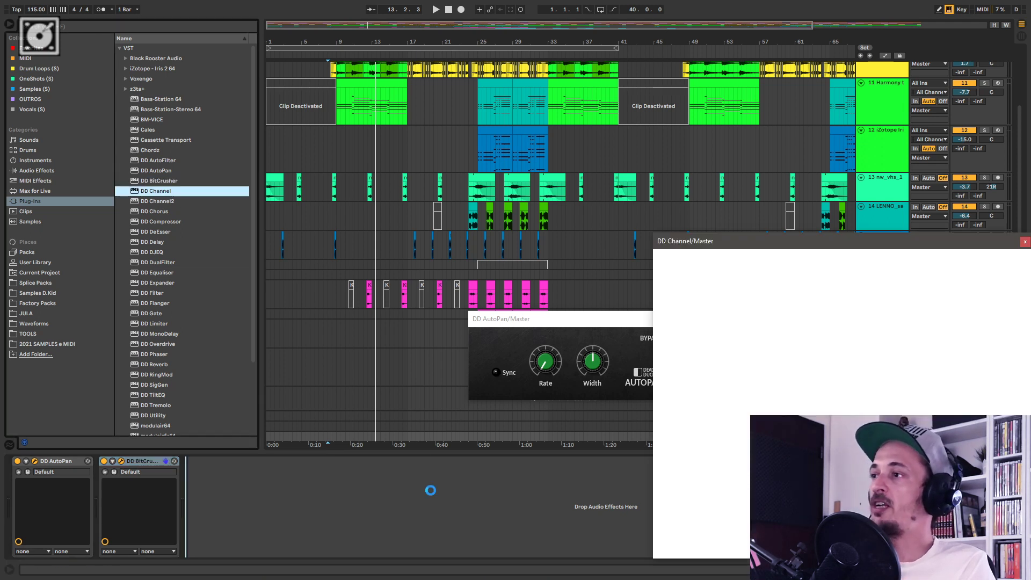
{"action": "left_click_drag", "start_coordinate": [868, 244], "coordinate": [338, 144]}
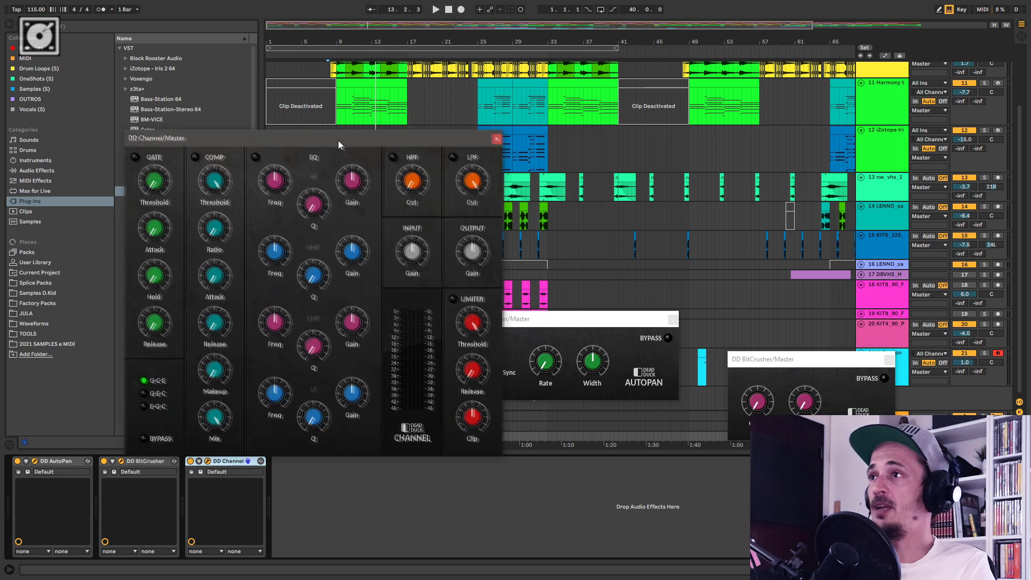
{"action": "left_click", "coordinate": [672, 319]}
{"action": "left_click", "coordinate": [887, 360]}
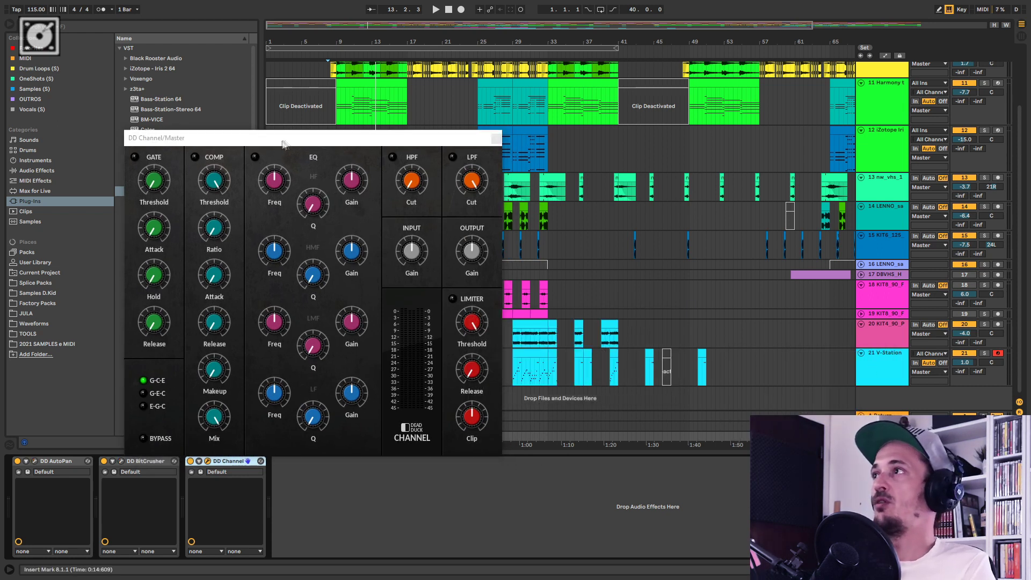
{"action": "left_click_drag", "start_coordinate": [333, 137], "coordinate": [693, 190]}
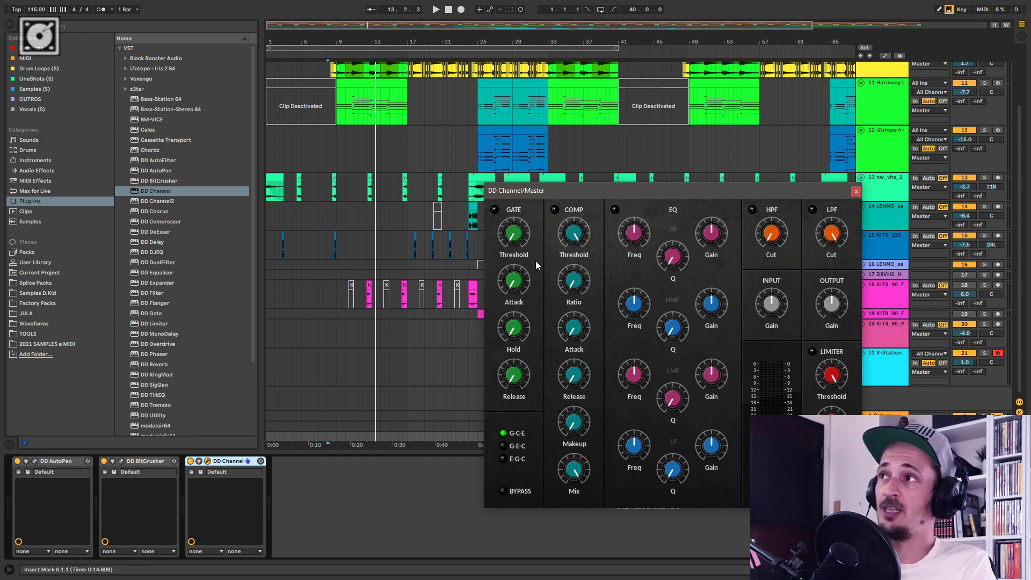
{"action": "left_click", "coordinate": [855, 191]}
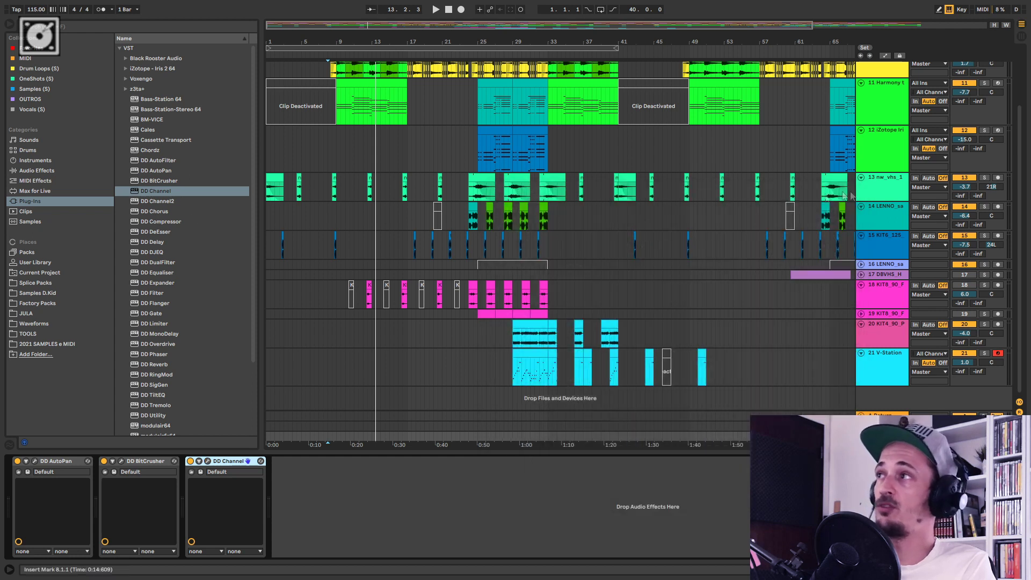
Load DD Channel2 onto the Master track, view its controls, and close its window.
{"action": "left_click_drag", "start_coordinate": [161, 201], "coordinate": [446, 486]}
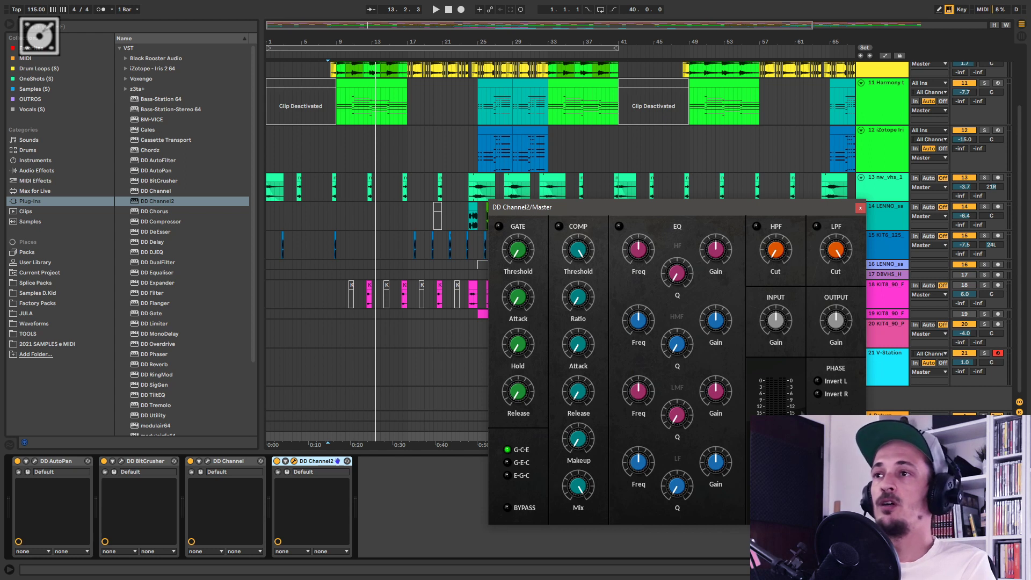
{"action": "left_click_drag", "start_coordinate": [687, 209], "coordinate": [566, 186]}
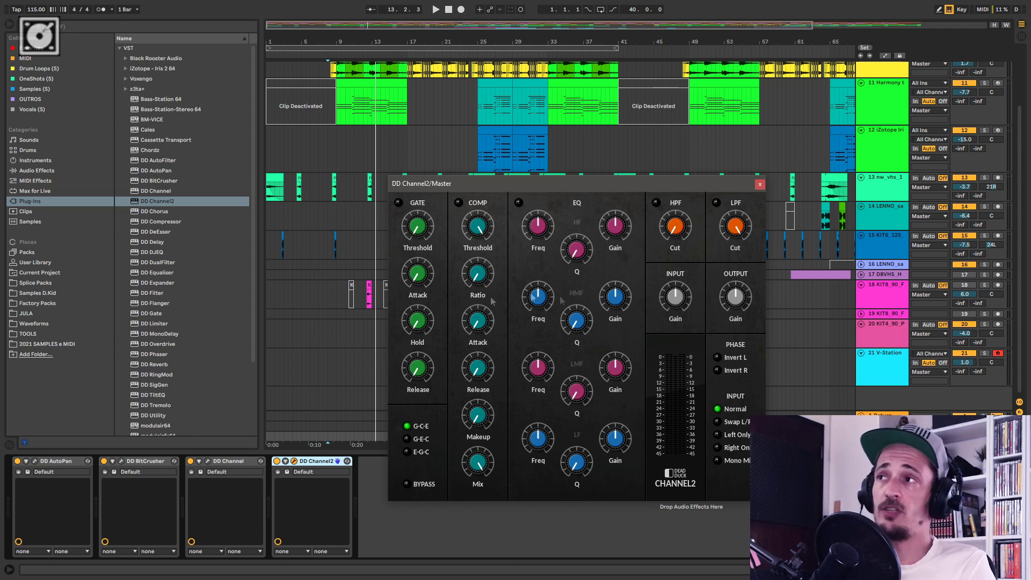
{"action": "left_click", "coordinate": [759, 184]}
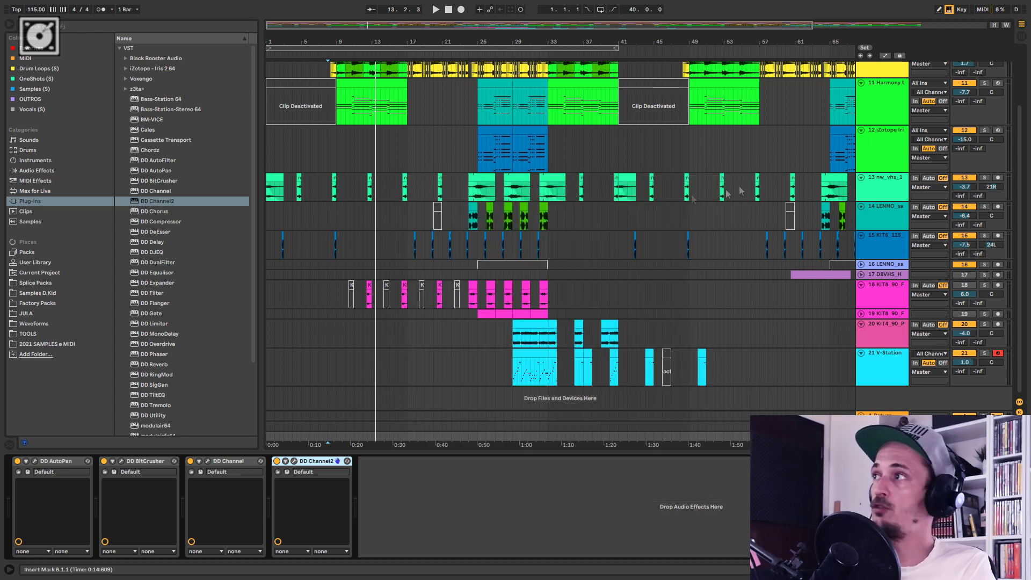
Add DD DeEsser to the Master track and delete the AutoPan, BitCrusher, Channel and Channel2 devices from its chain.
{"action": "double_click", "coordinate": [166, 232]}
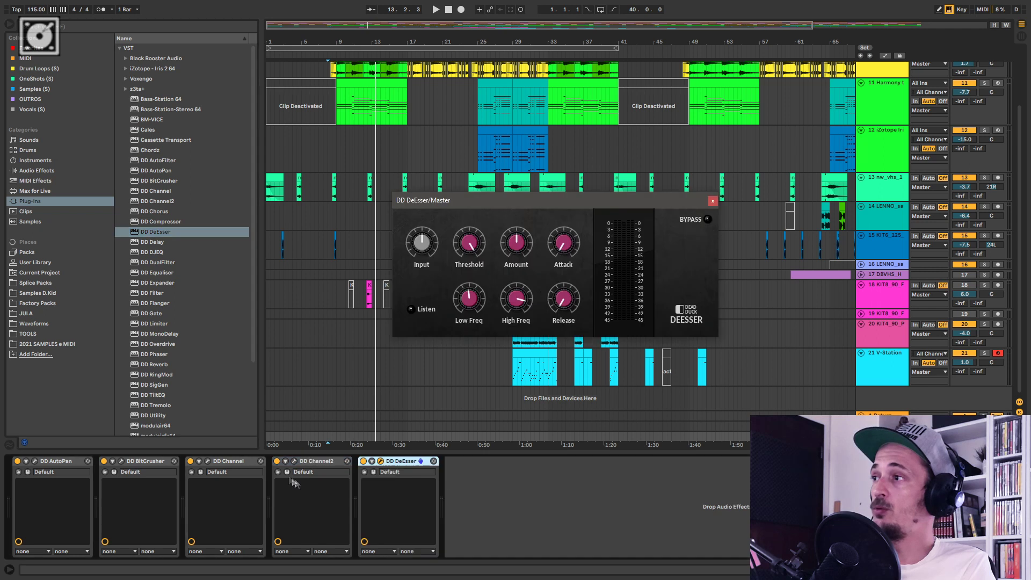
{"action": "left_click", "coordinate": [145, 463]}
{"action": "left_click", "coordinate": [324, 461], "text": "shift"}
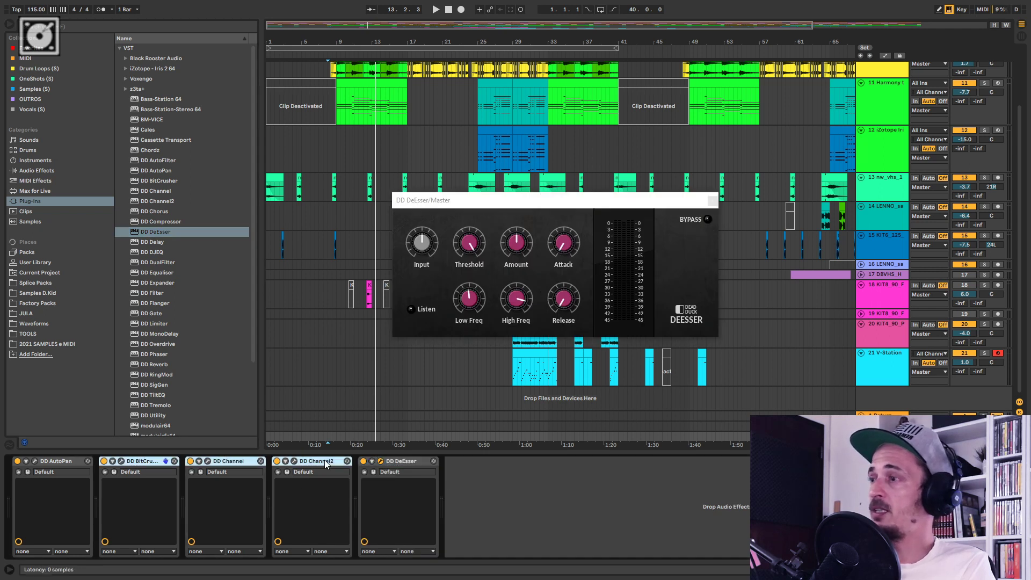
{"action": "key", "text": "Delete"}
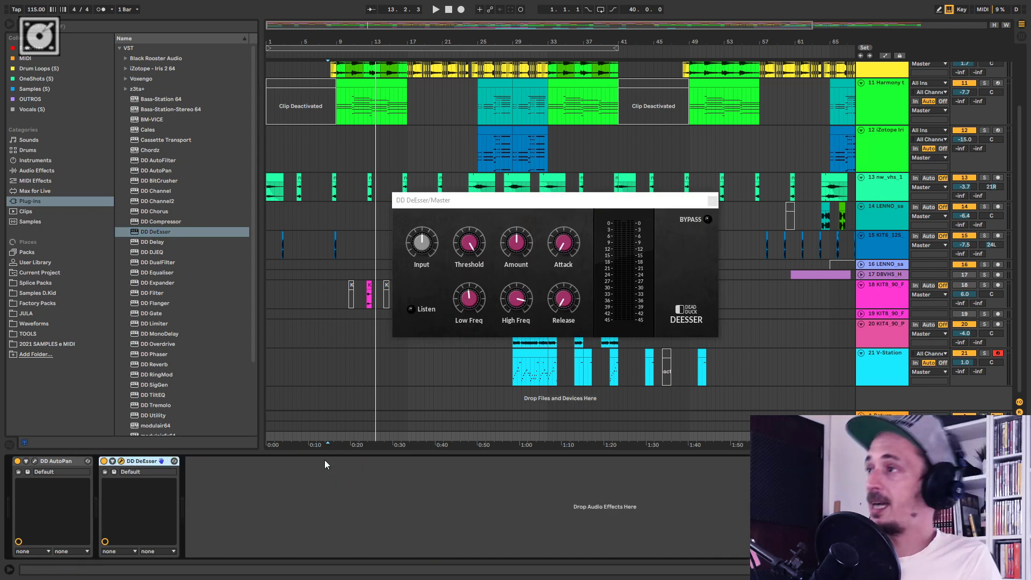
{"action": "left_click", "coordinate": [63, 460]}
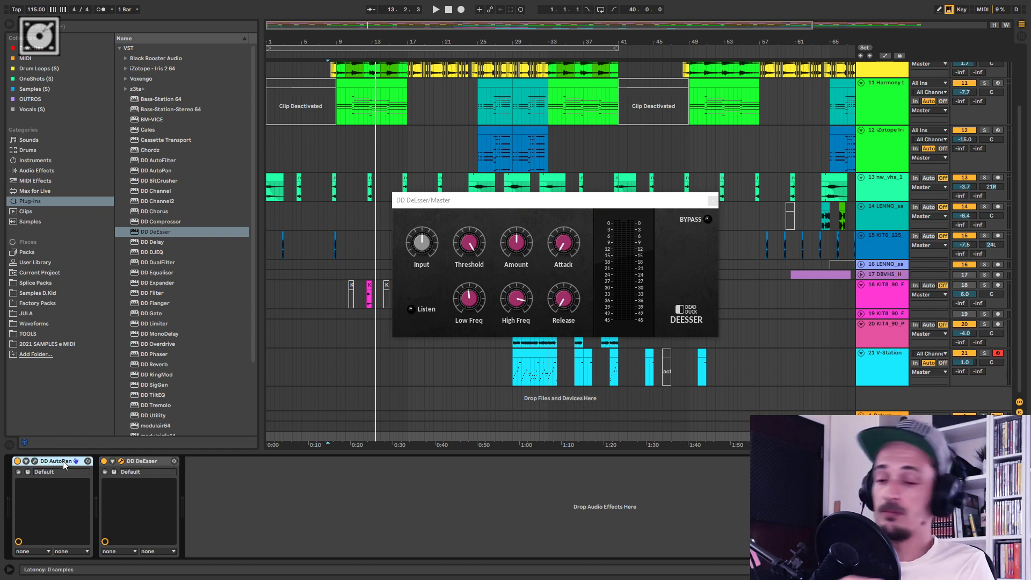
{"action": "key", "text": "Delete"}
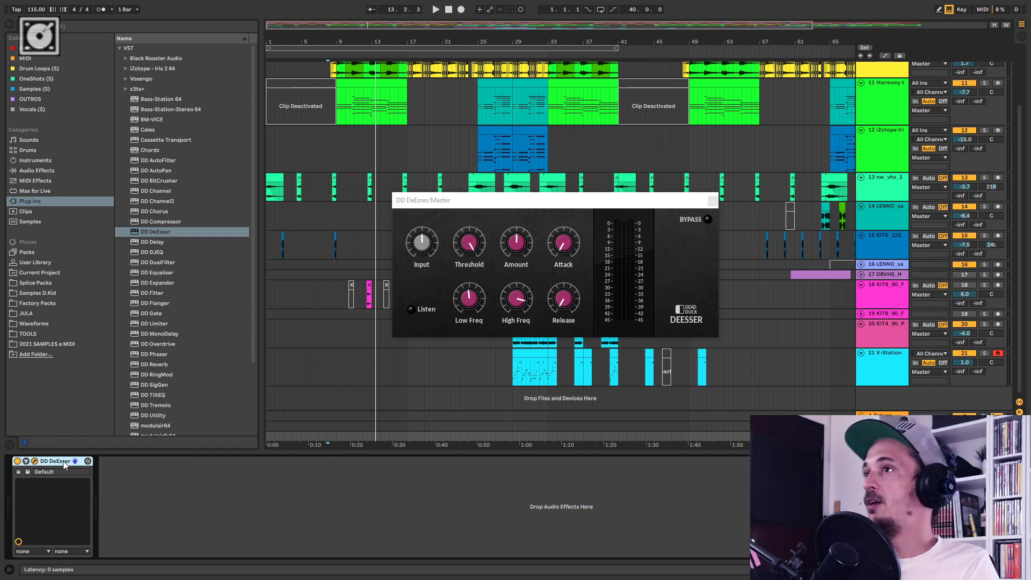
Move the DD DeEsser window lower over the arrangement and examine its controls.
{"action": "left_click", "coordinate": [463, 208]}
{"action": "left_click_drag", "start_coordinate": [463, 208], "coordinate": [513, 227]}
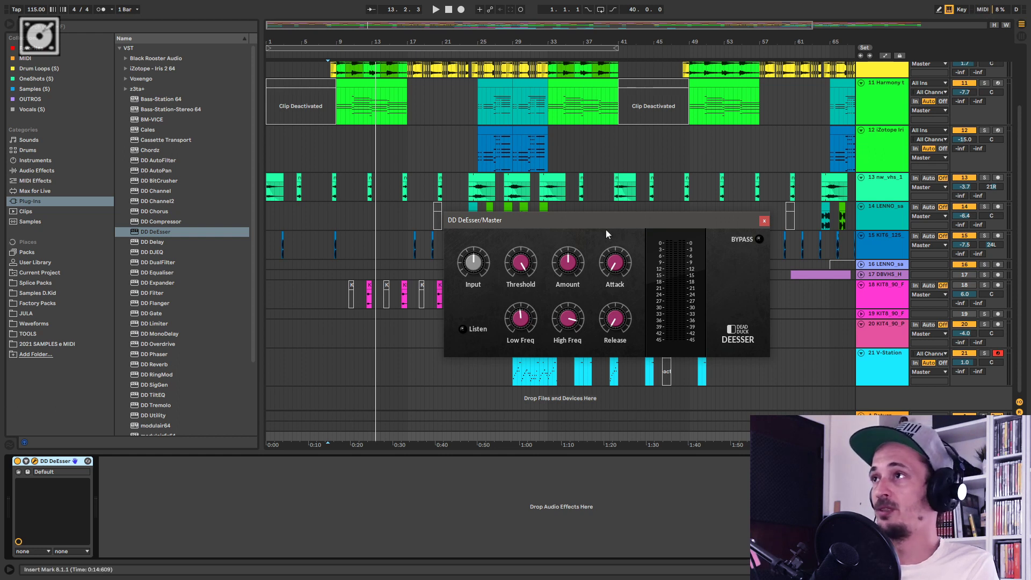
{"action": "left_click_drag", "start_coordinate": [604, 221], "coordinate": [598, 260]}
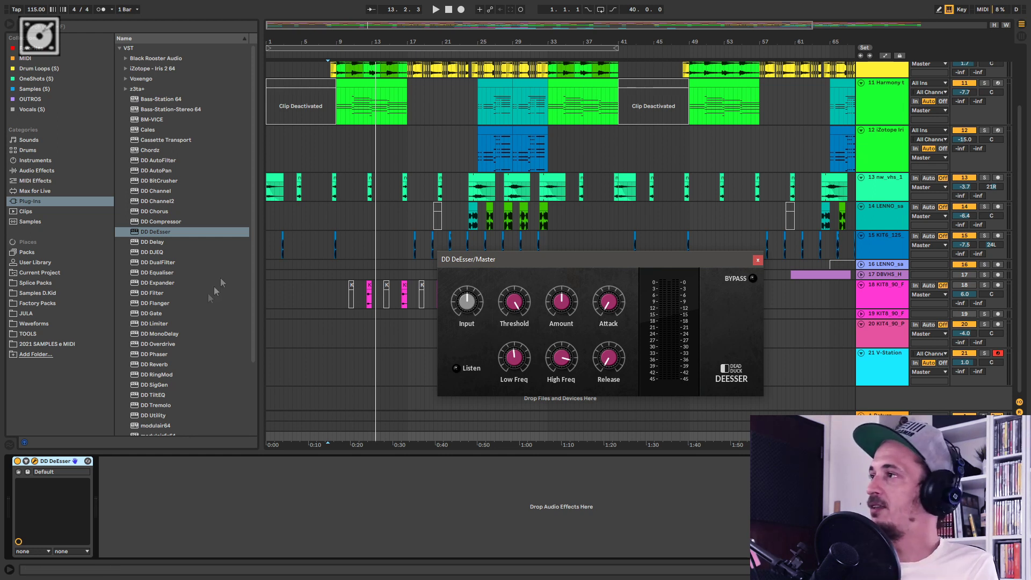
Add DD Equaliser after the DeEsser on the Master track and shift its window aside so its controls can be seen.
{"action": "left_click", "coordinate": [157, 295]}
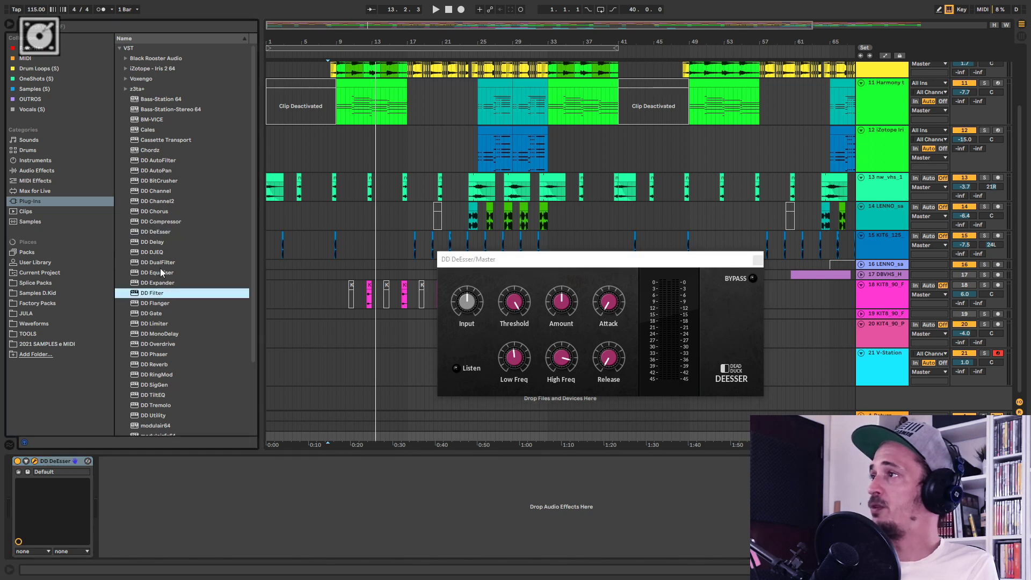
{"action": "double_click", "coordinate": [161, 273]}
{"action": "left_click_drag", "start_coordinate": [505, 231], "coordinate": [681, 179]}
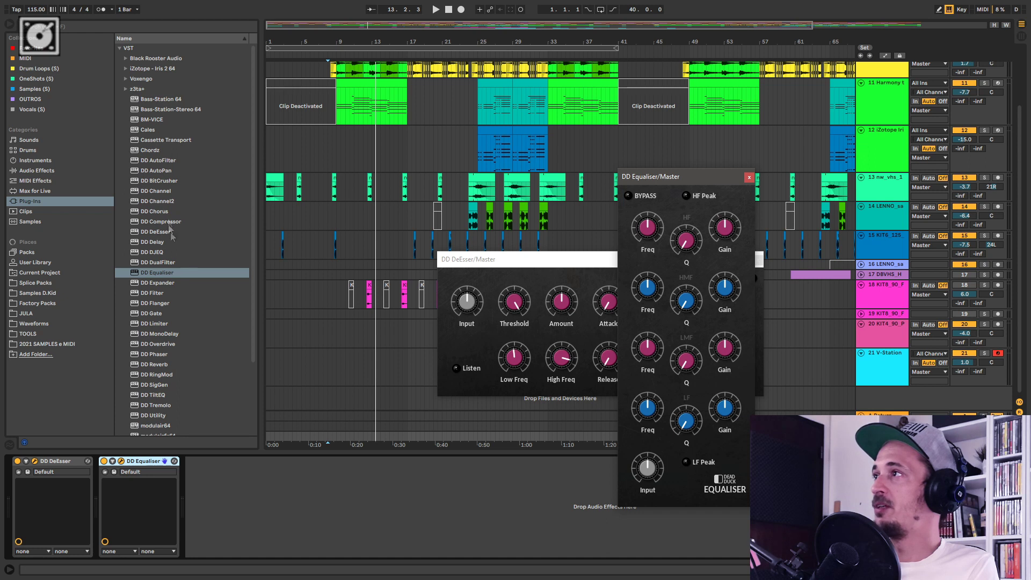
Add DD Channel after DD Equaliser on the Master track and move its window over the plug-in browser.
{"action": "left_click", "coordinate": [162, 202]}
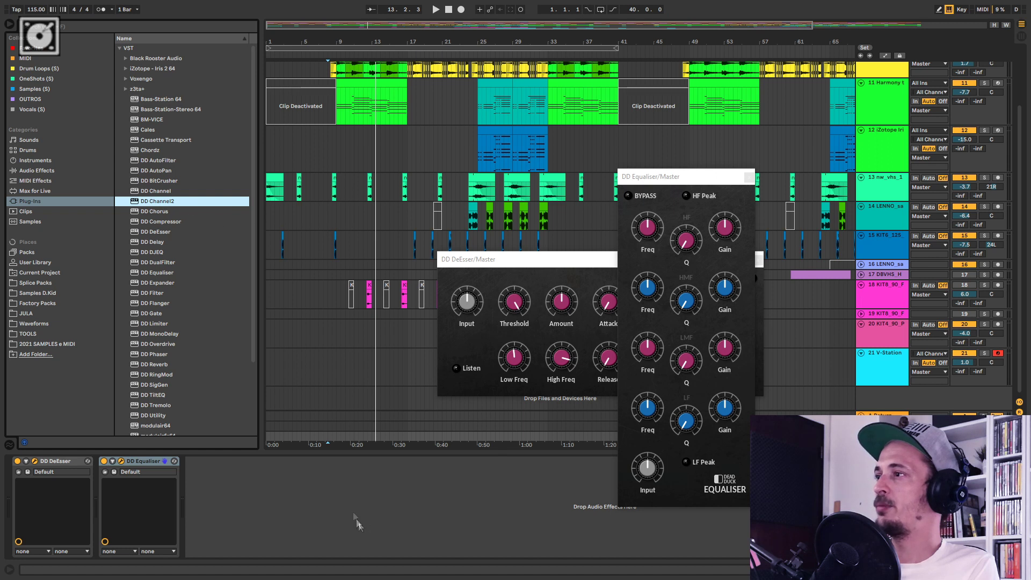
{"action": "left_click", "coordinate": [327, 150]}
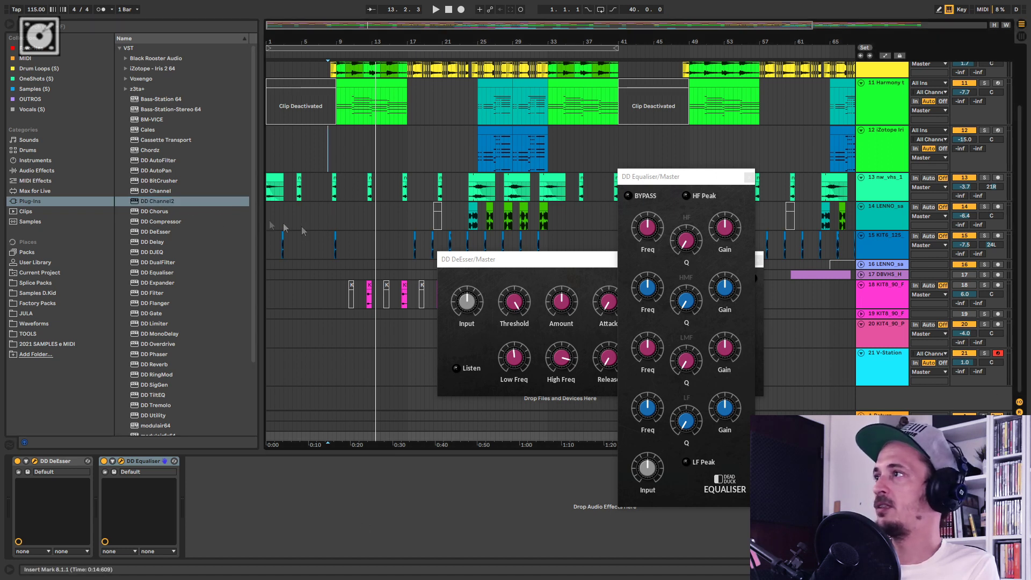
{"action": "left_click", "coordinate": [158, 203]}
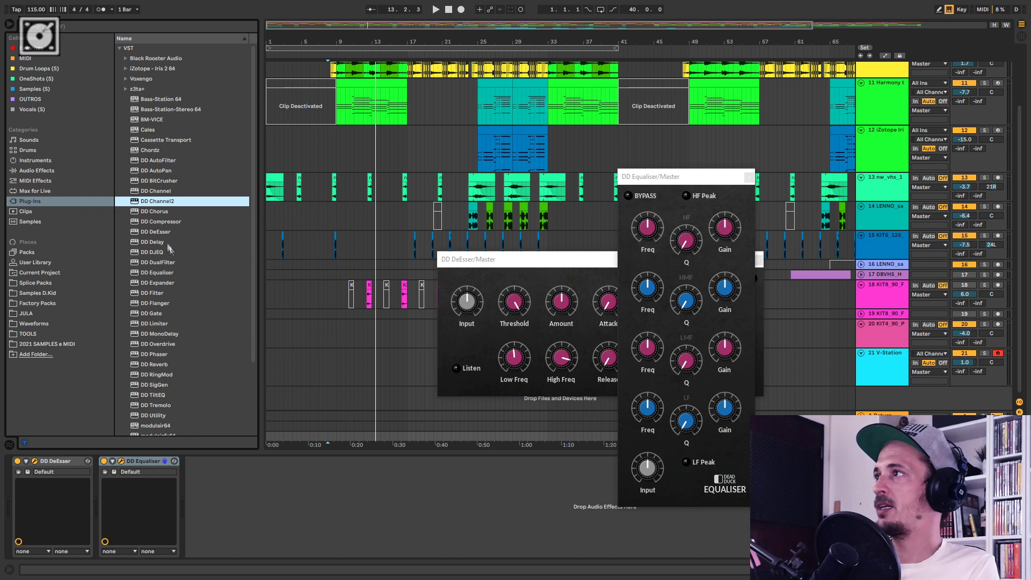
{"action": "left_click", "coordinate": [154, 193]}
{"action": "left_click", "coordinate": [156, 171]}
{"action": "left_click", "coordinate": [155, 181]}
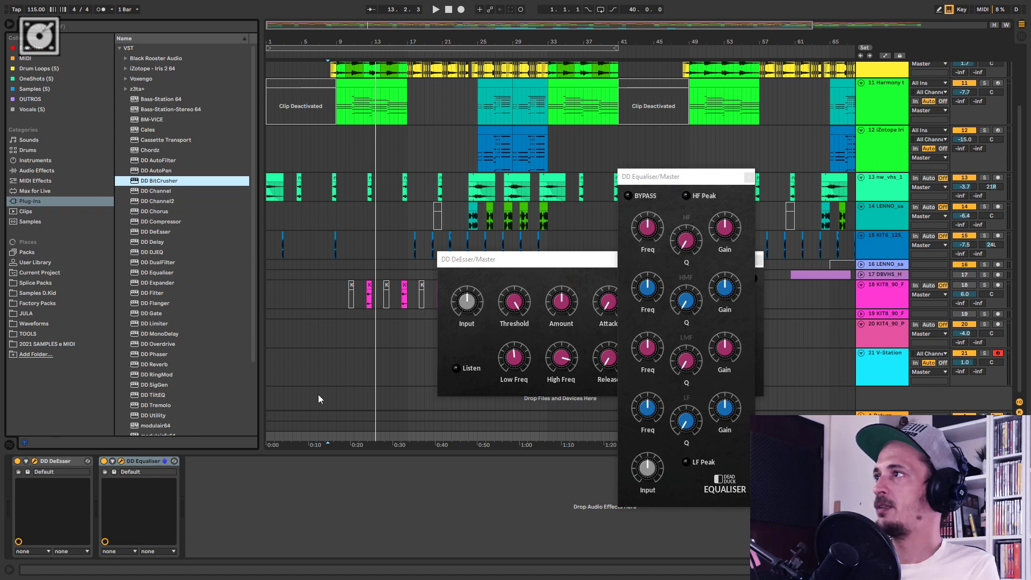
{"action": "left_click_drag", "start_coordinate": [154, 192], "coordinate": [311, 525]}
{"action": "left_click_drag", "start_coordinate": [840, 196], "coordinate": [308, 177]}
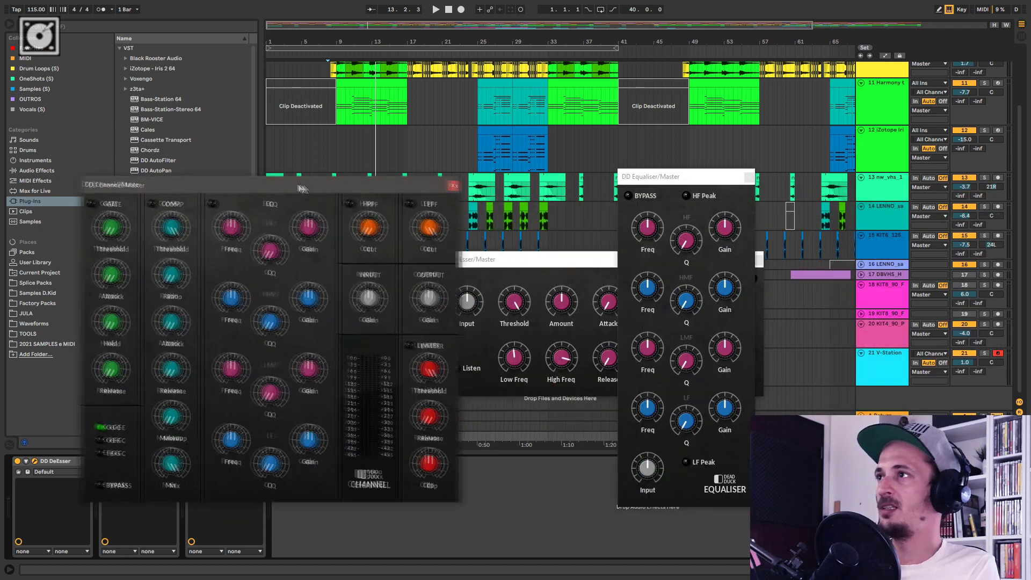
Move the DD Equaliser window aside and close the DD DeEsser and DD Channel windows.
{"action": "left_click", "coordinate": [695, 180]}
{"action": "left_click_drag", "start_coordinate": [696, 179], "coordinate": [728, 161]}
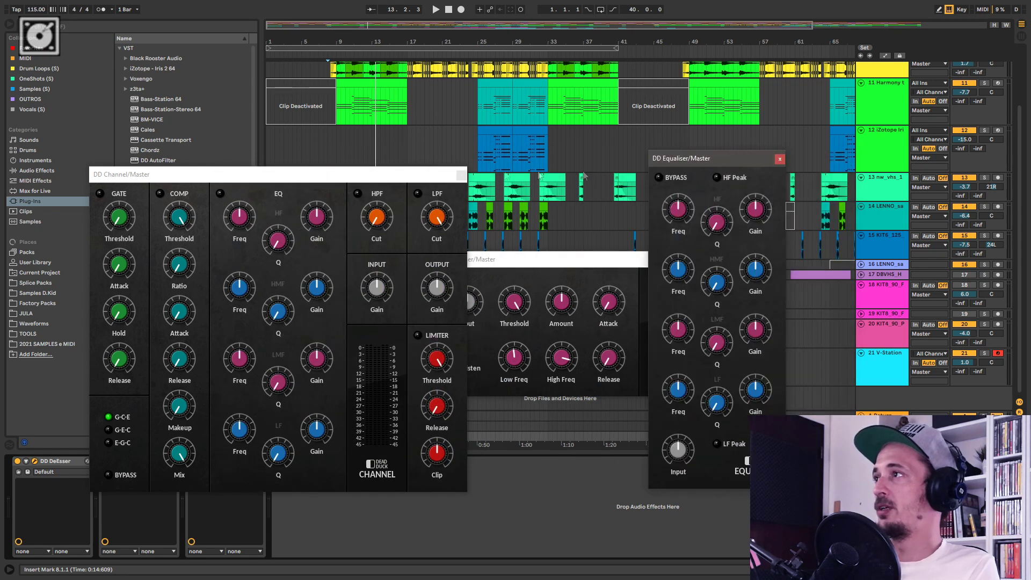
{"action": "left_click", "coordinate": [557, 260]}
{"action": "left_click", "coordinate": [757, 260]}
{"action": "left_click_drag", "start_coordinate": [350, 178], "coordinate": [544, 213]}
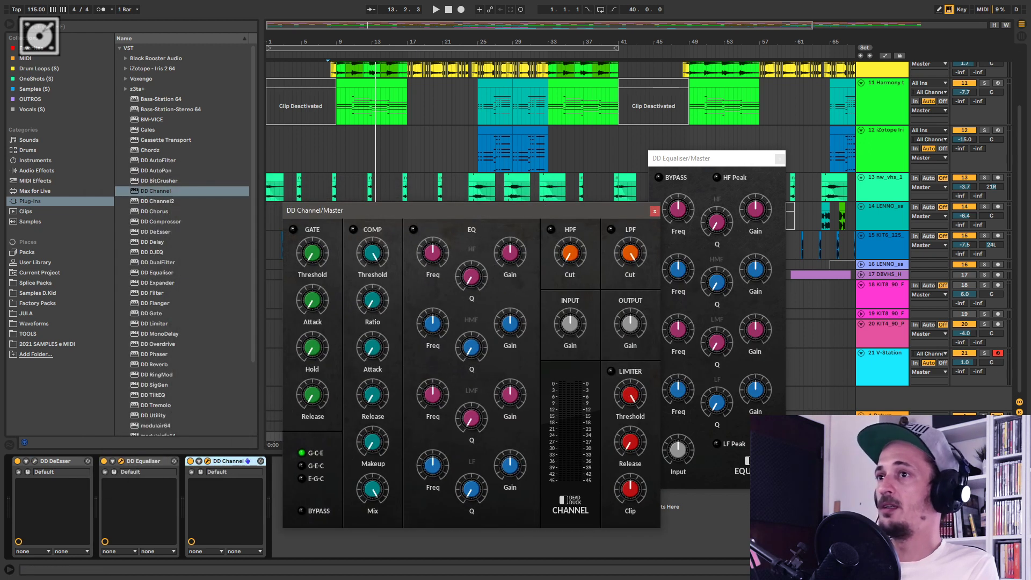
{"action": "left_click", "coordinate": [654, 211]}
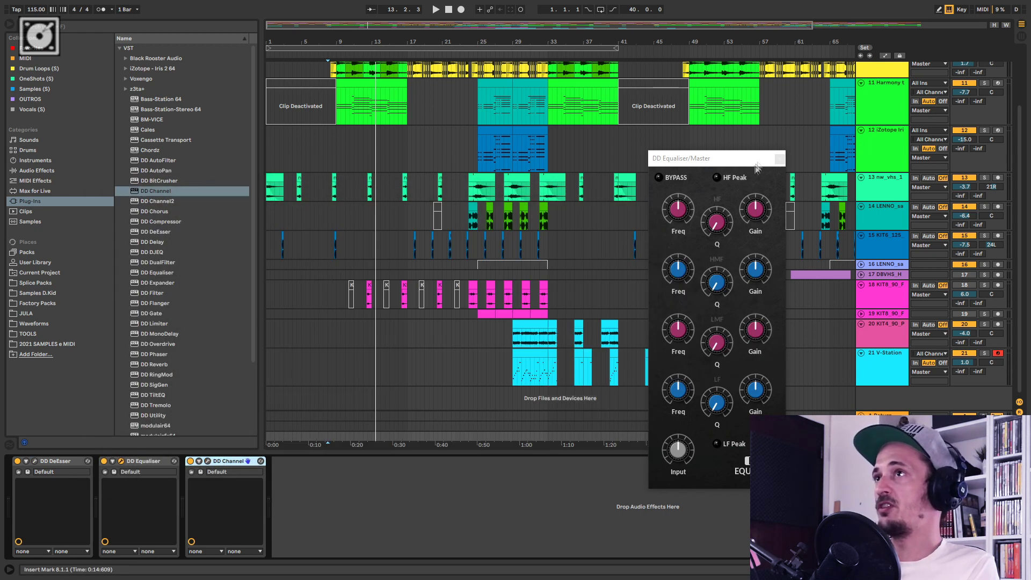
Start playback and delete the DD DeEsser, DD Equaliser and DD Channel devices from the Master chain.
{"action": "left_click", "coordinate": [722, 158]}
{"action": "key", "text": "space"}
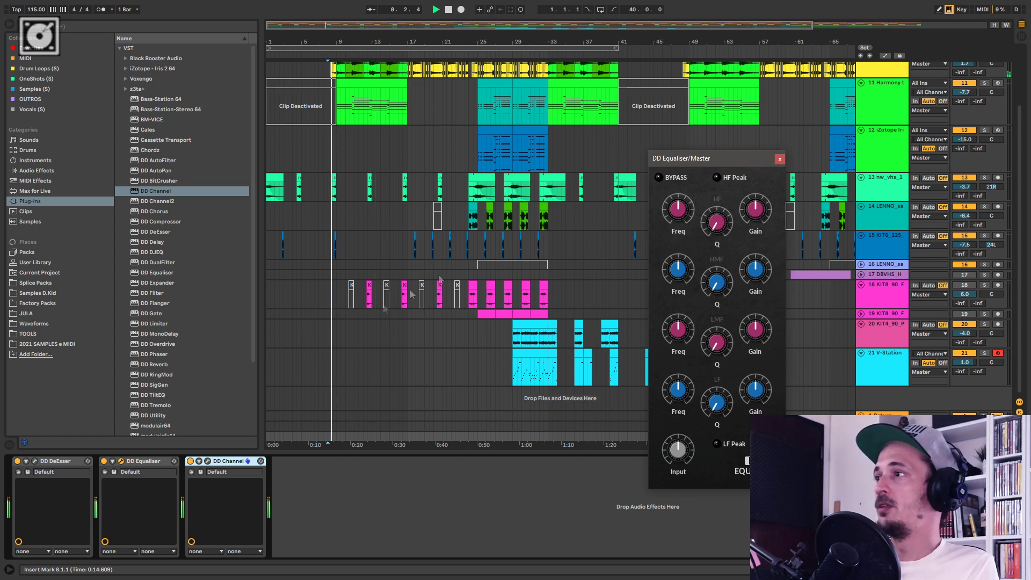
{"action": "left_click", "coordinate": [45, 465]}
{"action": "left_click", "coordinate": [134, 464]}
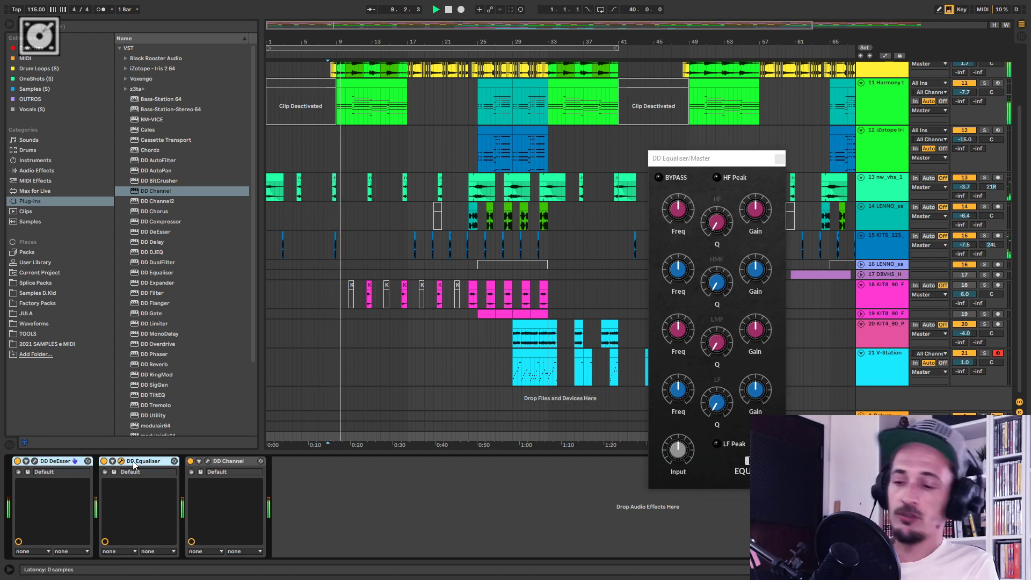
{"action": "key", "text": "Delete"}
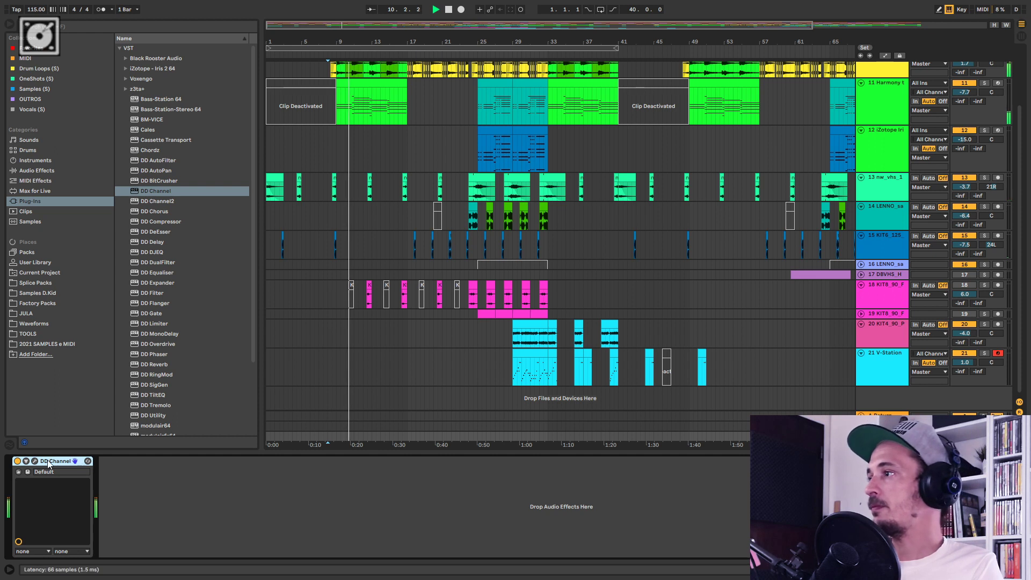
{"action": "key", "text": "Delete"}
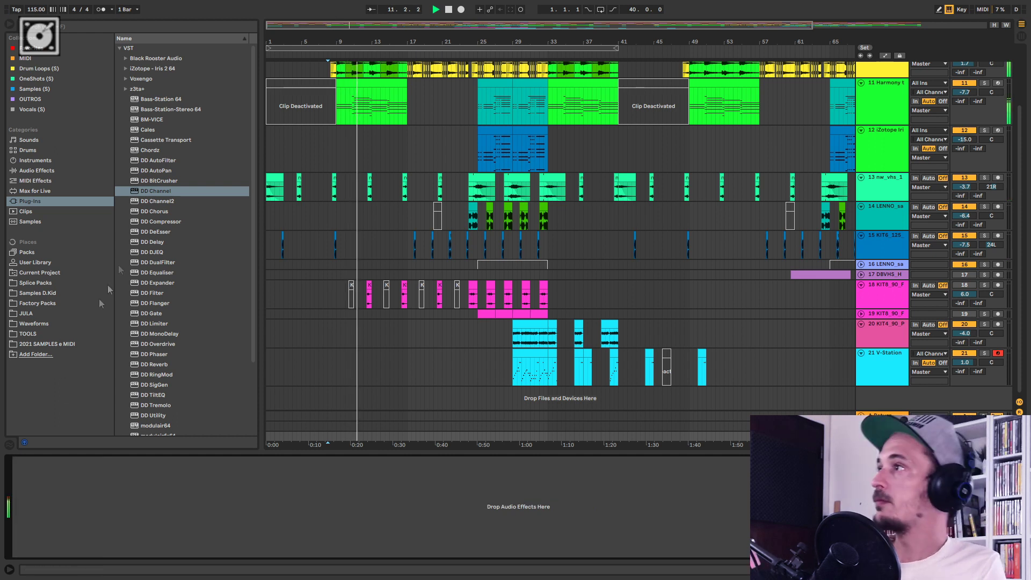
Load DD Channel onto the emptied Master chain and position its window over the arrangement so its sections can be seen.
{"action": "left_click_drag", "start_coordinate": [161, 196], "coordinate": [301, 537]}
{"action": "left_click_drag", "start_coordinate": [533, 231], "coordinate": [750, 232]}
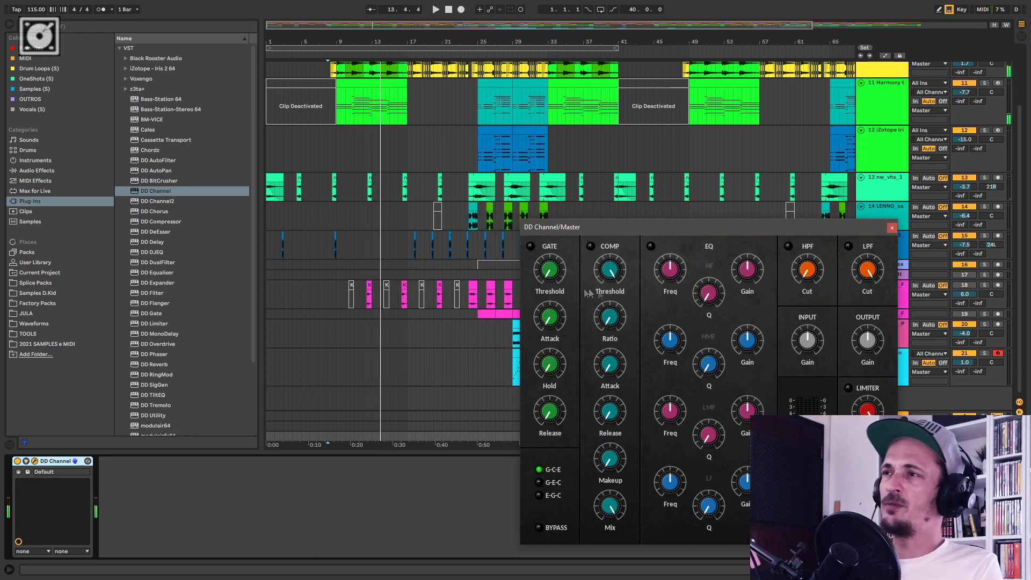
{"action": "left_click_drag", "start_coordinate": [638, 233], "coordinate": [648, 203]}
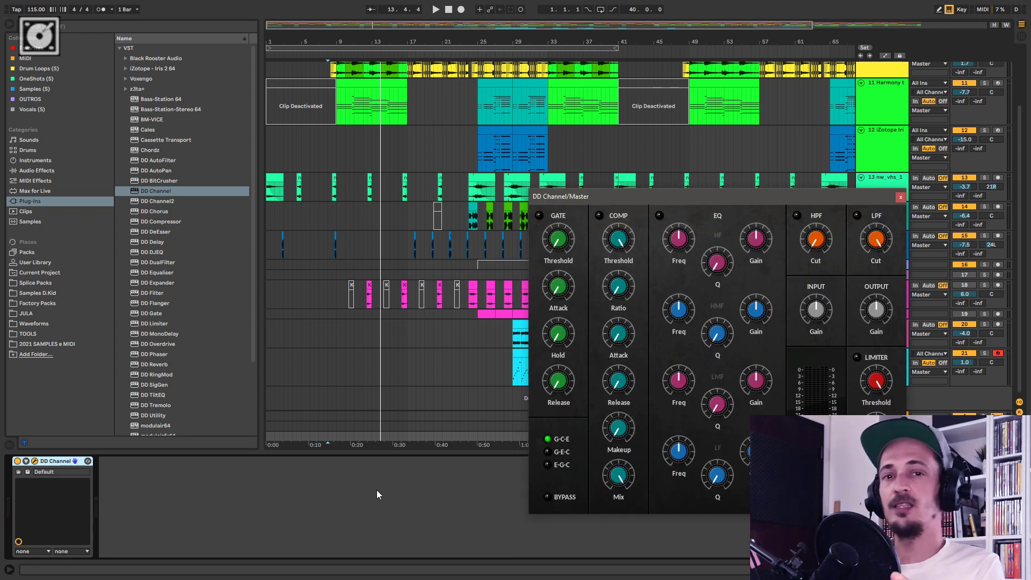
{"action": "left_click_drag", "start_coordinate": [739, 201], "coordinate": [618, 201]}
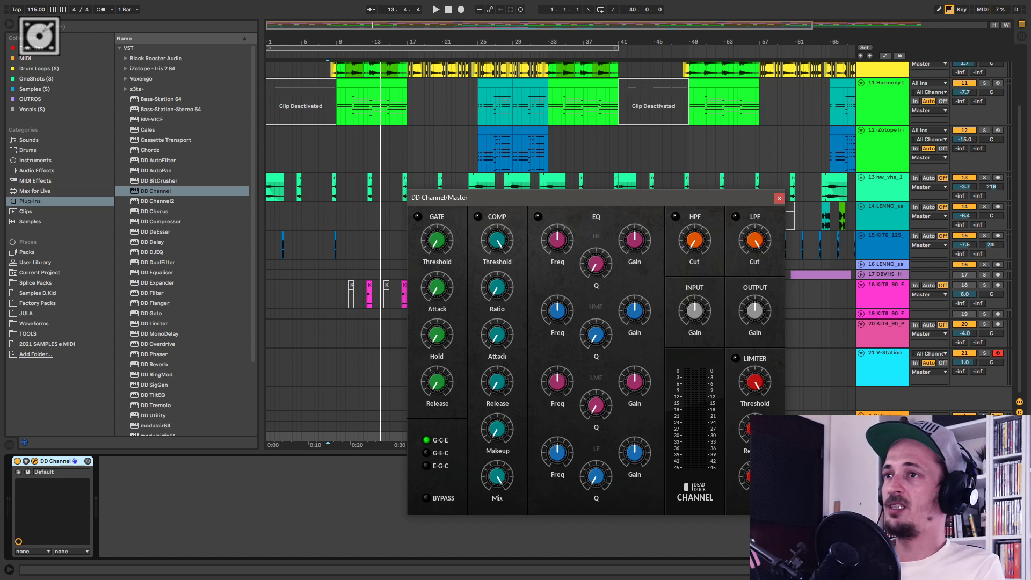
Play the project from bar 8 while adjusting DD Channel's compressor and the LF band of its EQ, and stop playback.
{"action": "left_click", "coordinate": [328, 150]}
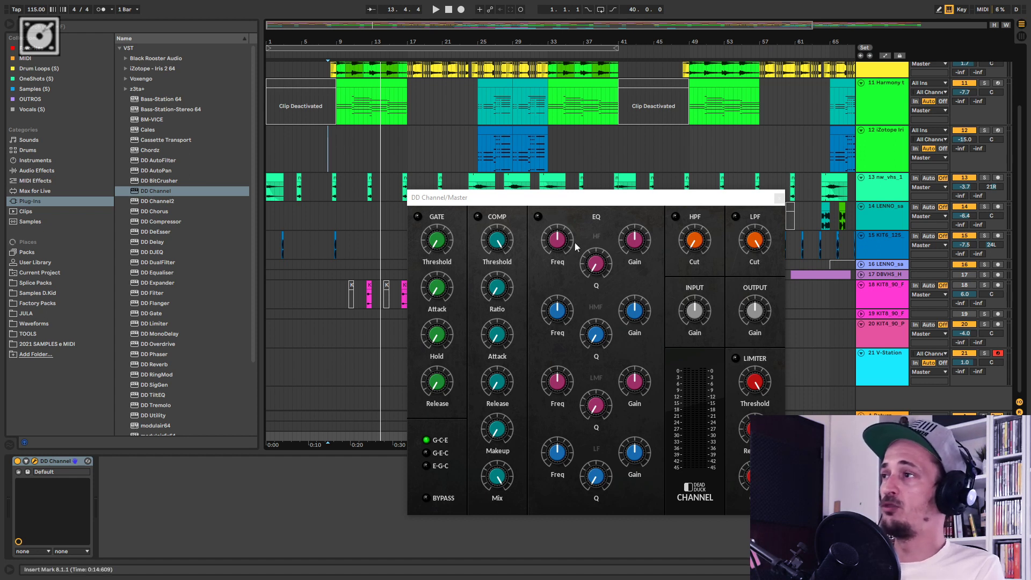
{"action": "key", "text": "space"}
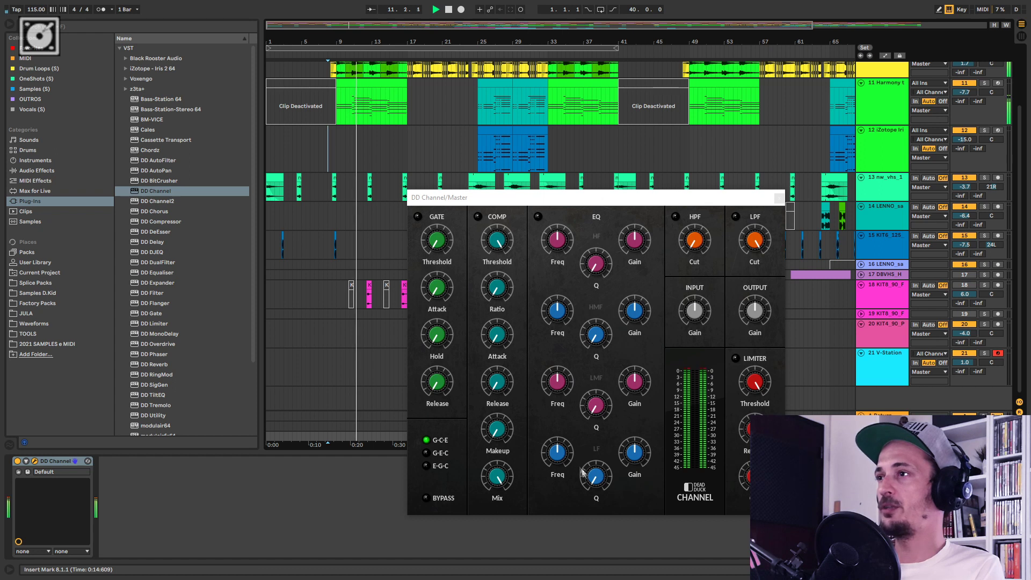
{"action": "left_click_drag", "start_coordinate": [560, 458], "coordinate": [560, 434]}
{"action": "left_click_drag", "start_coordinate": [595, 476], "coordinate": [596, 492]}
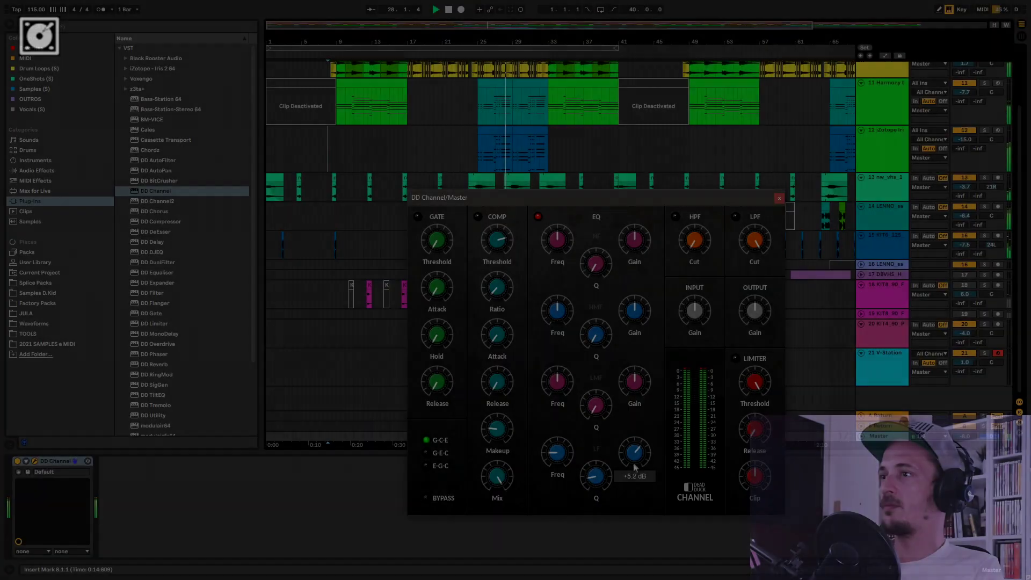
{"action": "key", "text": "space"}
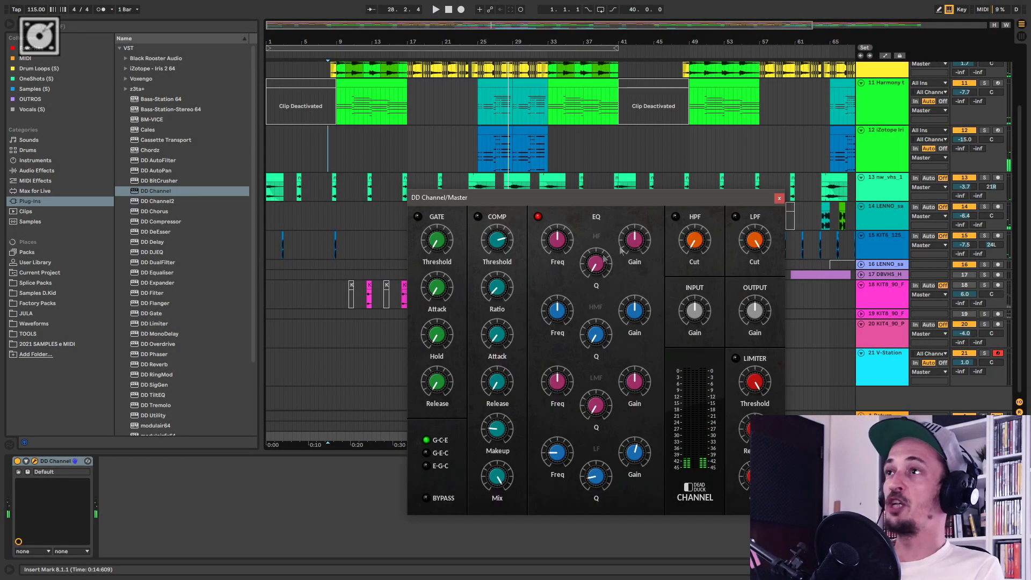
Shift the DD Channel window and toggle its compressor, gate and EQ sections to demonstrate their on/off switches.
{"action": "left_click_drag", "start_coordinate": [552, 202], "coordinate": [616, 209]}
{"action": "left_click", "coordinate": [542, 224]}
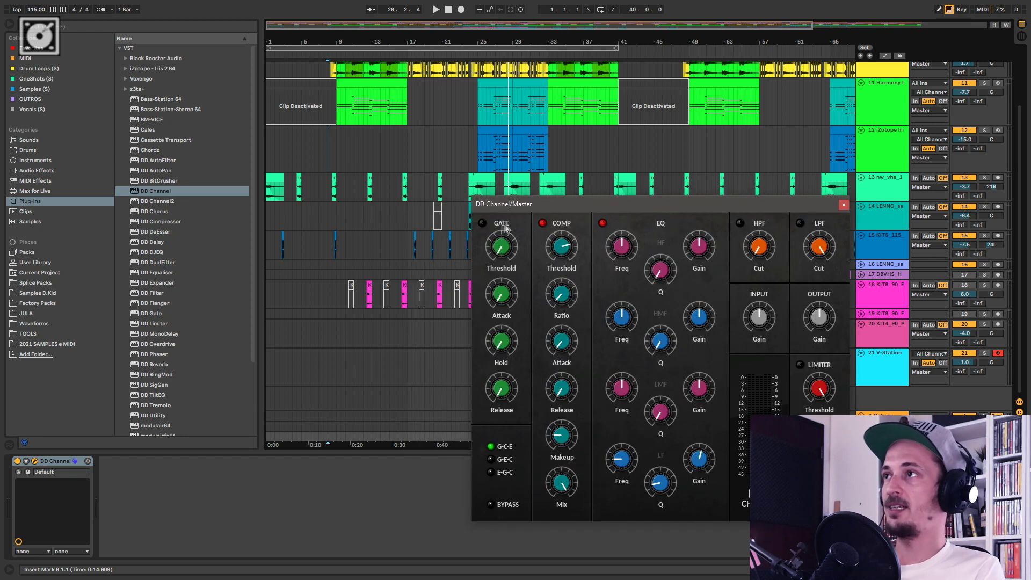
{"action": "left_click", "coordinate": [543, 223]}
{"action": "left_click", "coordinate": [482, 223]}
{"action": "left_click", "coordinate": [603, 223]}
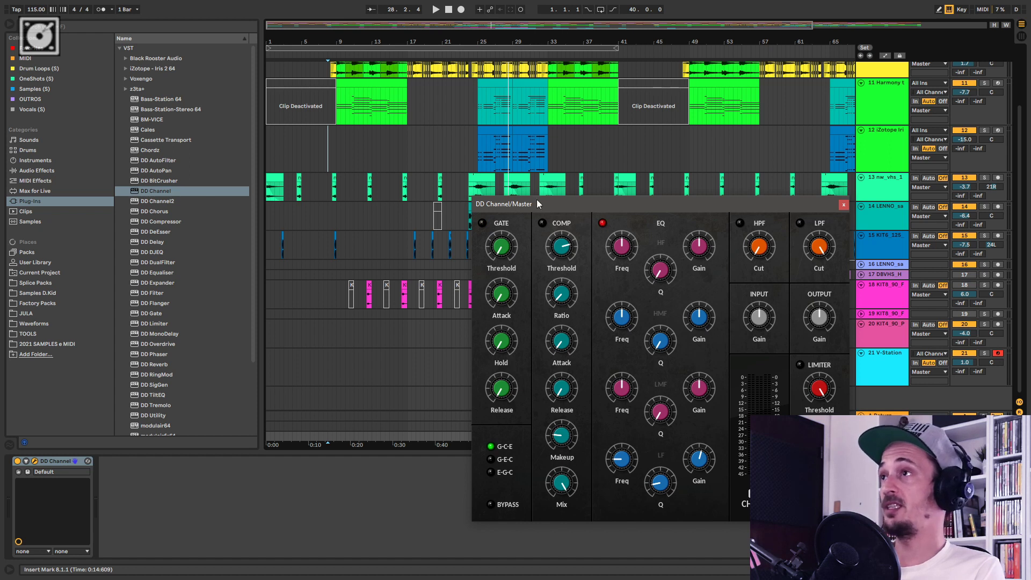
Add DD Chorus after DD Channel on the Master track and arrange the two plug-in windows apart.
{"action": "left_click_drag", "start_coordinate": [539, 204], "coordinate": [623, 195]}
{"action": "left_click_drag", "start_coordinate": [154, 211], "coordinate": [249, 478]}
{"action": "left_click_drag", "start_coordinate": [729, 206], "coordinate": [364, 260]}
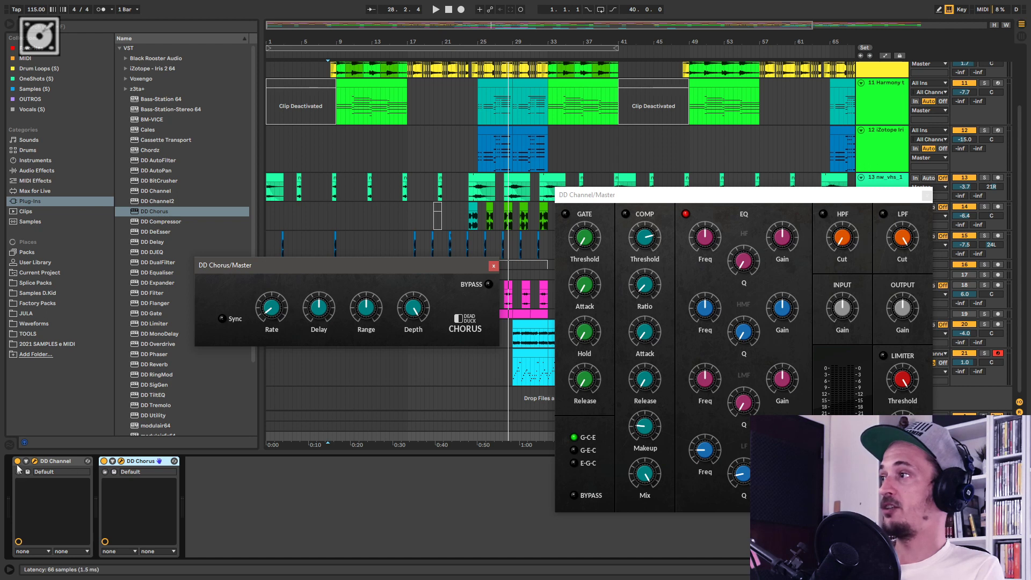
Deactivate the DD Channel device, close its window and move the DD Chorus window lower over the arrangement.
{"action": "left_click", "coordinate": [17, 462]}
{"action": "left_click", "coordinate": [758, 197]}
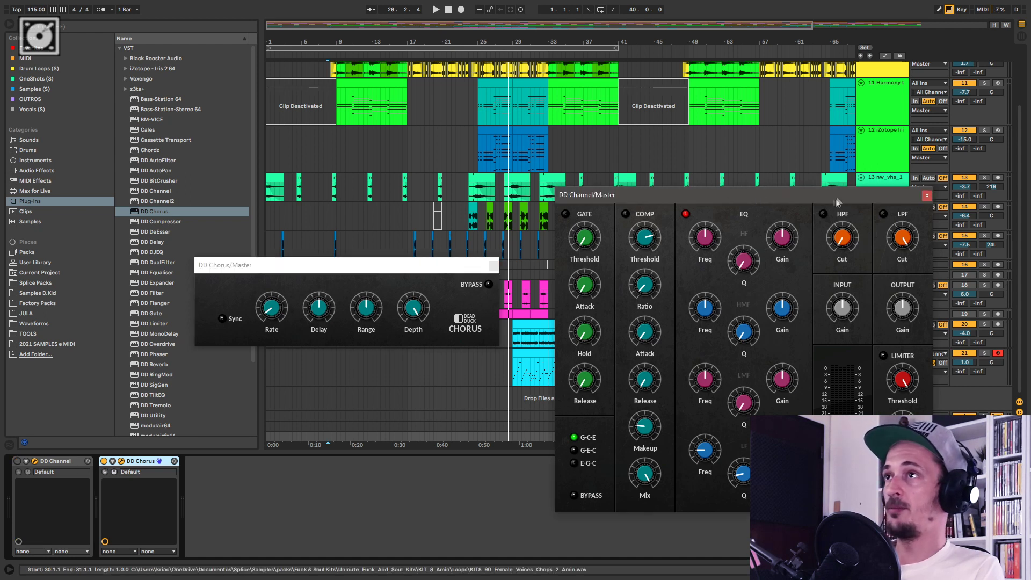
{"action": "left_click", "coordinate": [927, 195]}
{"action": "left_click_drag", "start_coordinate": [305, 268], "coordinate": [507, 382]}
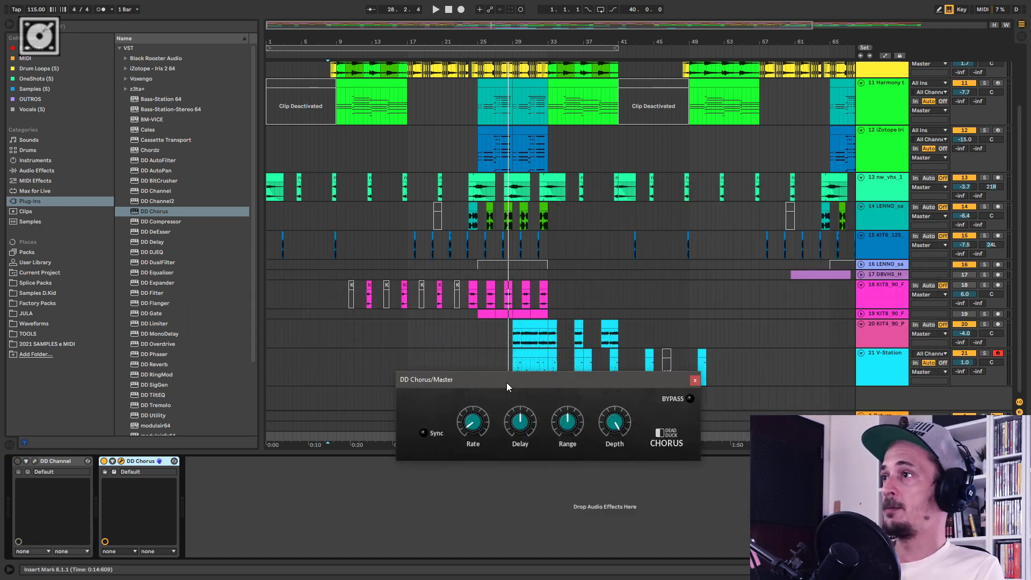
Audition DD Chorus during playback, bypass it, stop playback and close its window.
{"action": "key", "text": "space"}
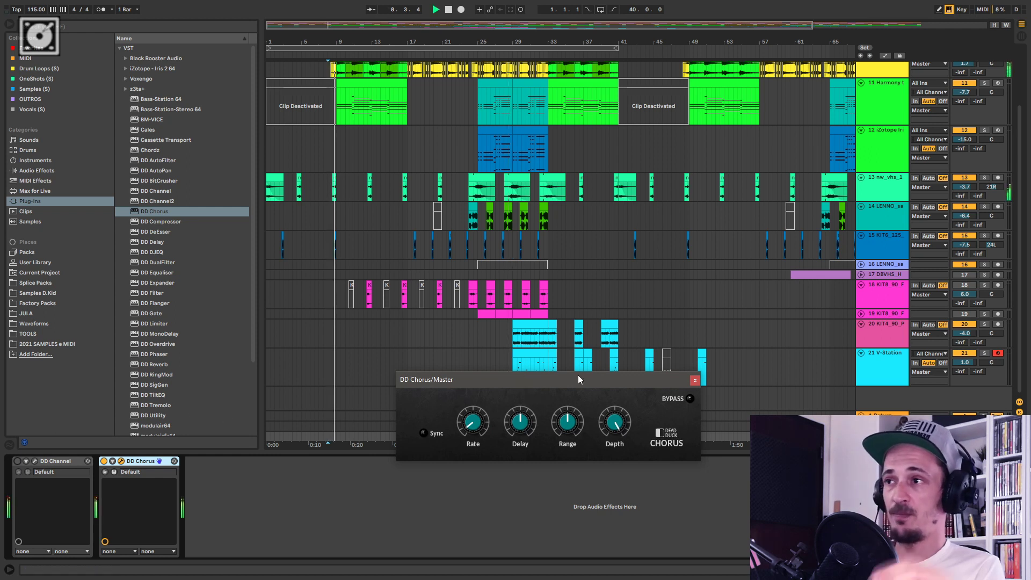
{"action": "left_click", "coordinate": [692, 399]}
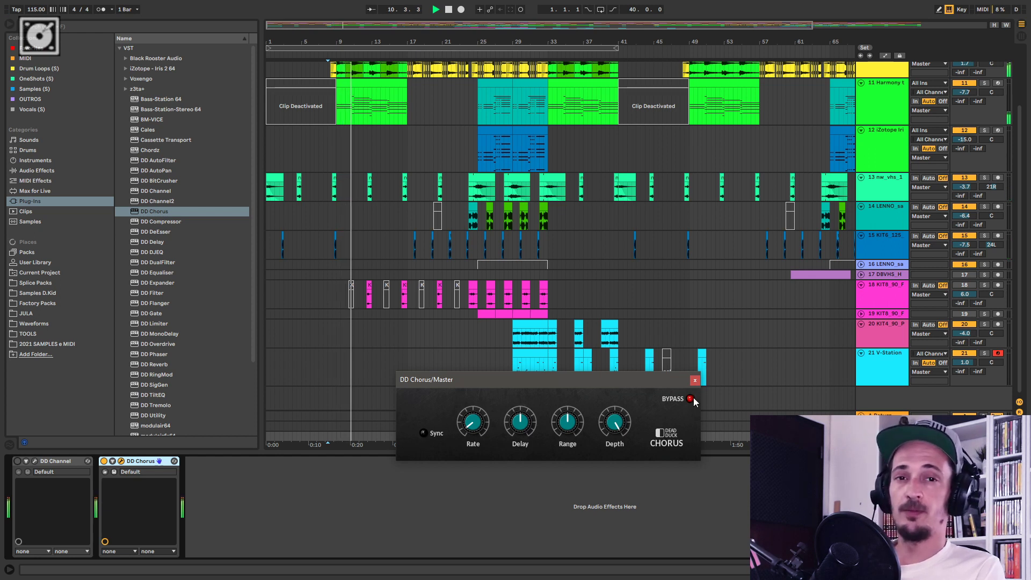
{"action": "key", "text": "space"}
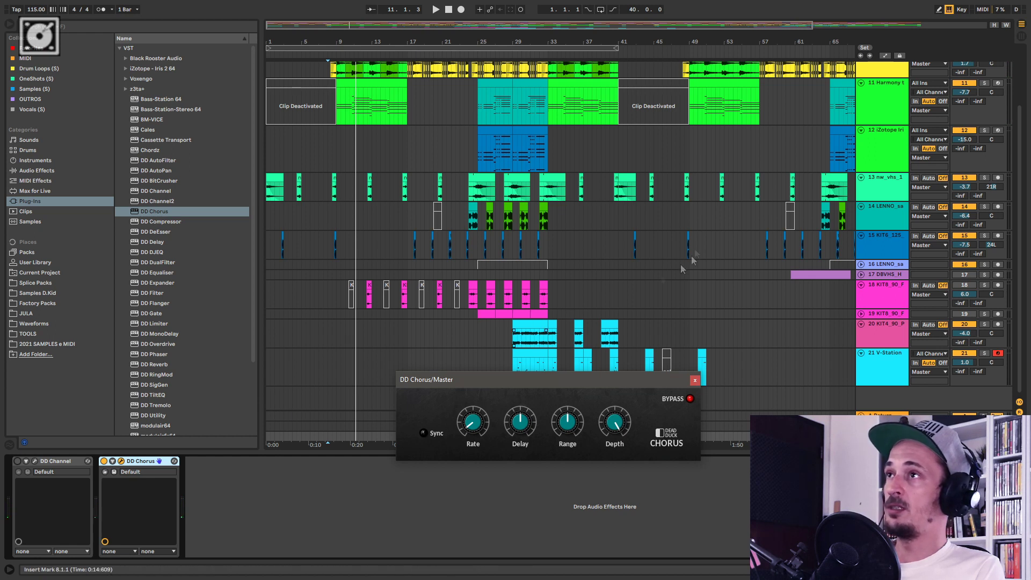
{"action": "key", "text": "Tab"}
{"action": "key", "text": "Tab"}
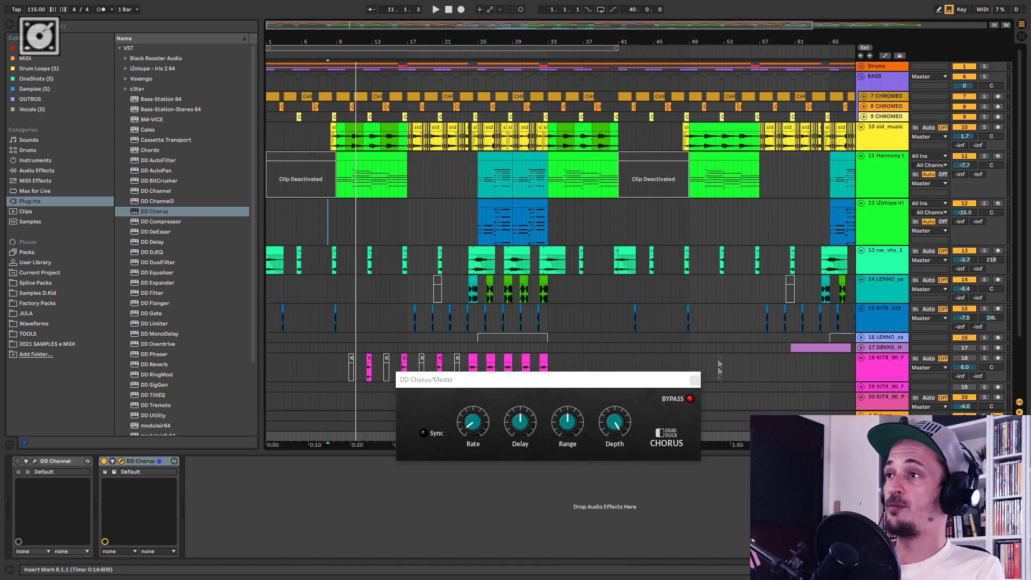
{"action": "left_click", "coordinate": [694, 379]}
Add DD Limiter after DD Chorus on the Master track, view its controls and close its window.
{"action": "scroll", "coordinate": [151, 287], "scroll_direction": "down", "scroll_amount": 1}
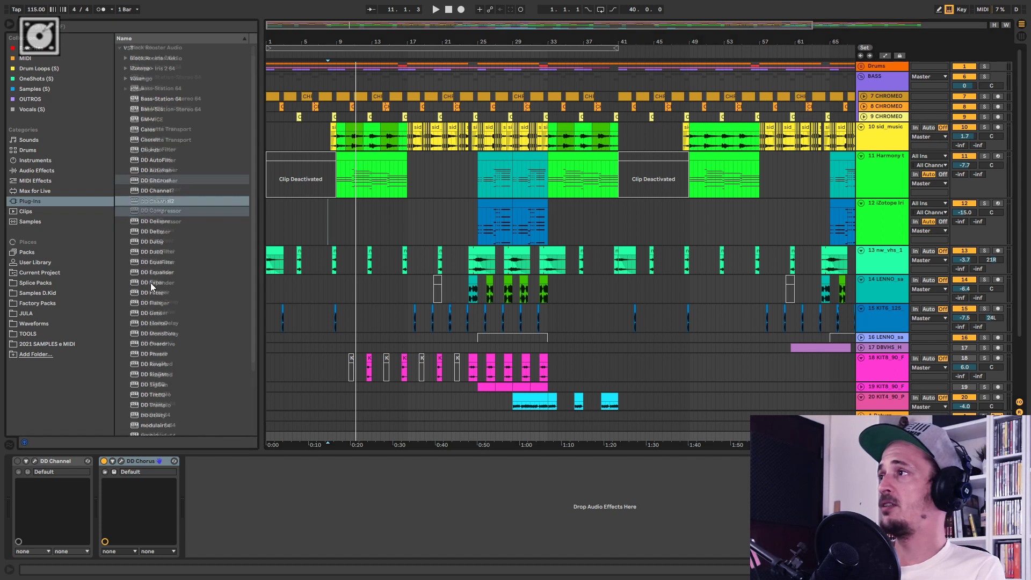
{"action": "left_click_drag", "start_coordinate": [155, 269], "coordinate": [428, 494]}
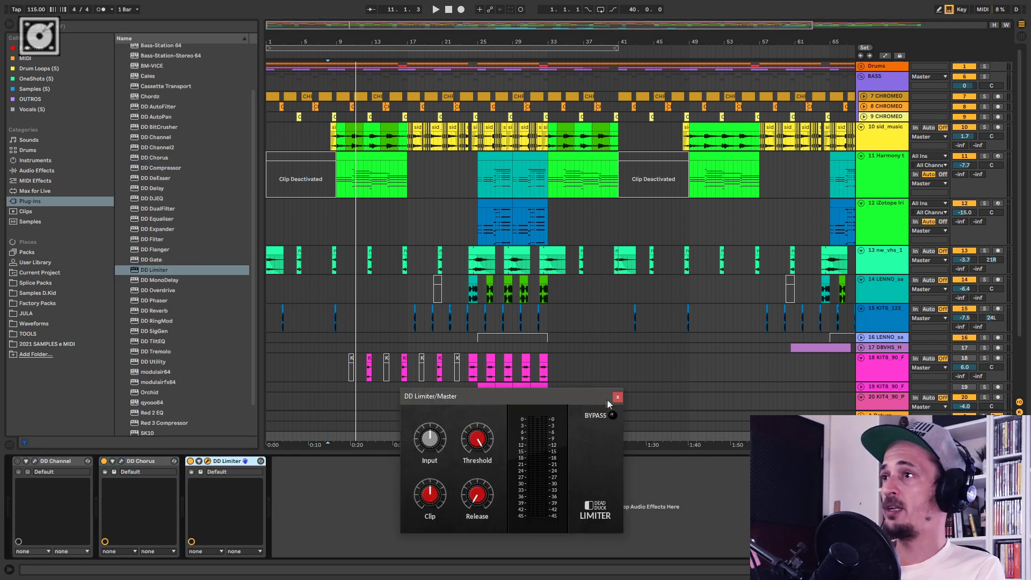
{"action": "left_click", "coordinate": [616, 397]}
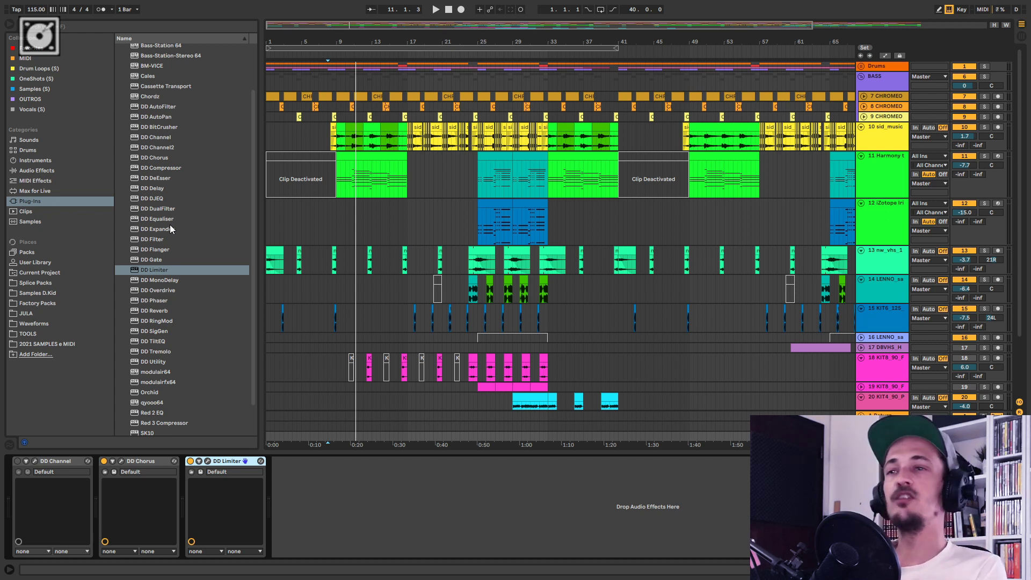
Switch to the Dead Duck Software page in Chrome and examine the plug-in descriptions from Channel down to Delay.
{"action": "key", "text": "alt+Tab"}
{"action": "key", "text": "alt+Tab"}
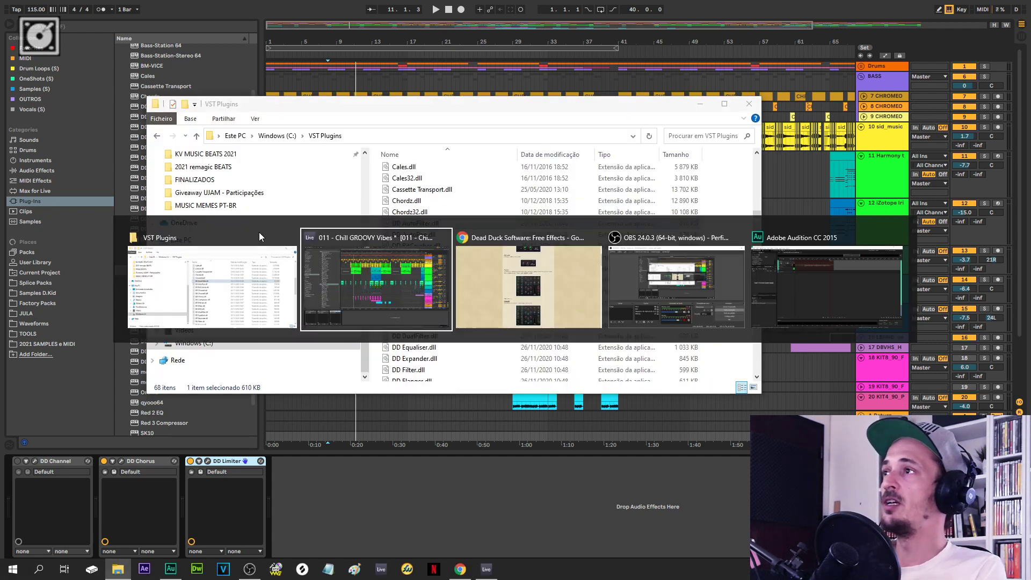
{"action": "scroll", "coordinate": [496, 272], "scroll_direction": "down", "scroll_amount": 2}
{"action": "left_click", "coordinate": [409, 296]}
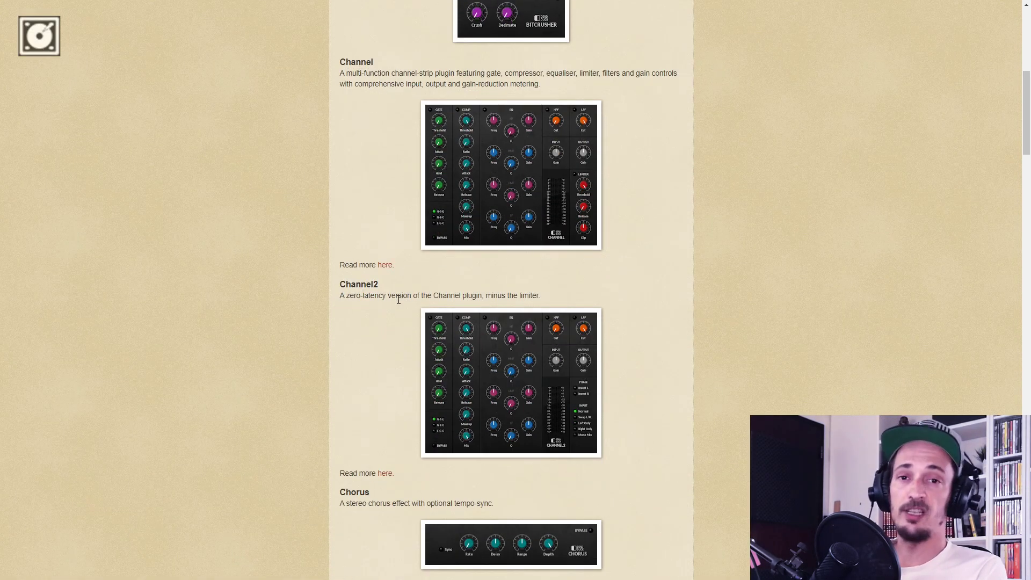
{"action": "scroll", "coordinate": [398, 299], "scroll_direction": "down", "scroll_amount": 9}
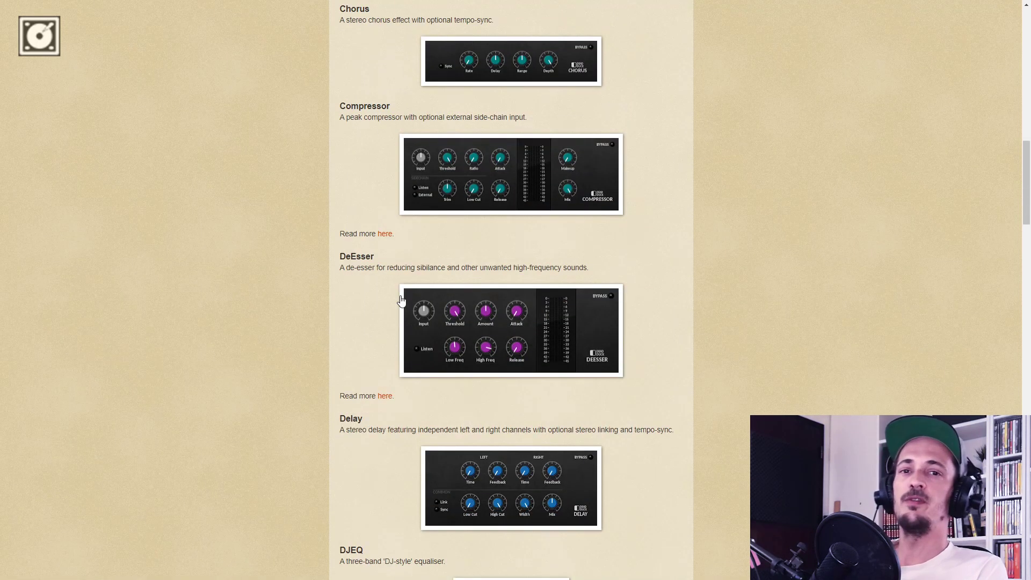